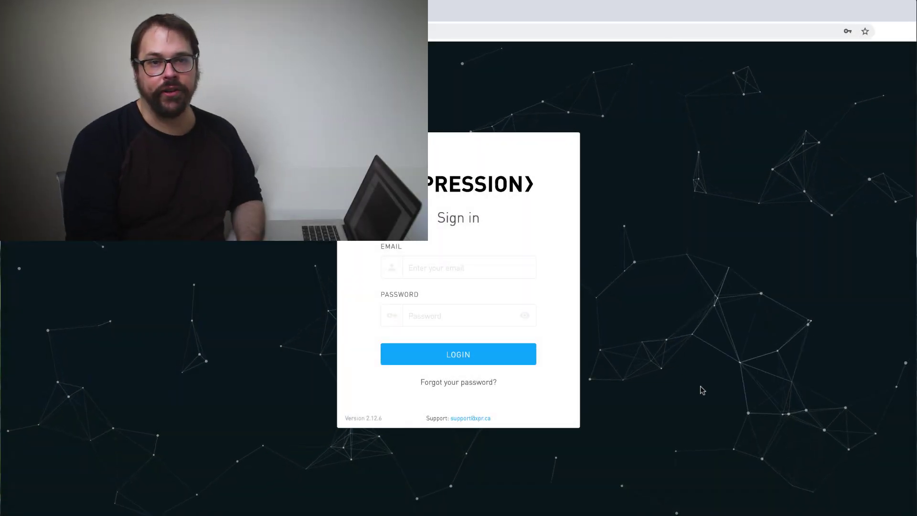
# Step: Sign in with the account email and password, then switch the backend to the dark theme
pyautogui.click(426, 264)
pyautogui.write('Devon')
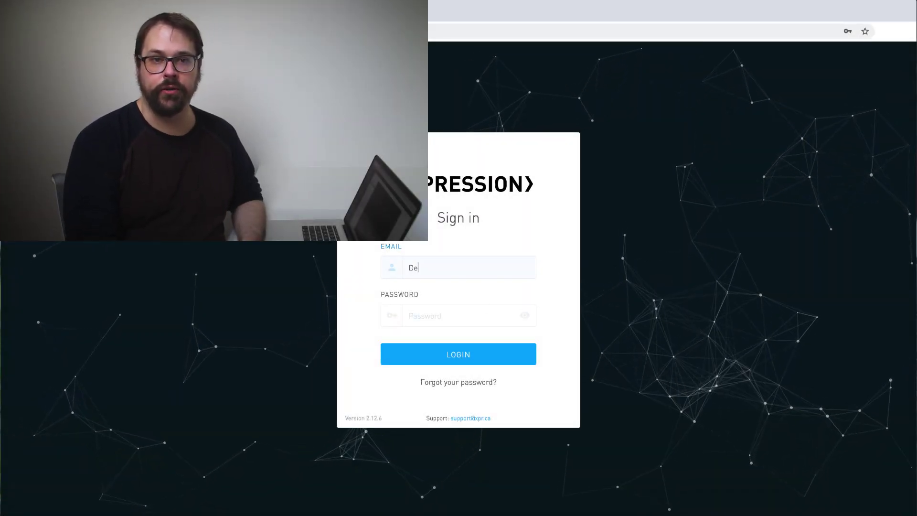
pyautogui.click(431, 313)
pyautogui.write('••••••••••••••')
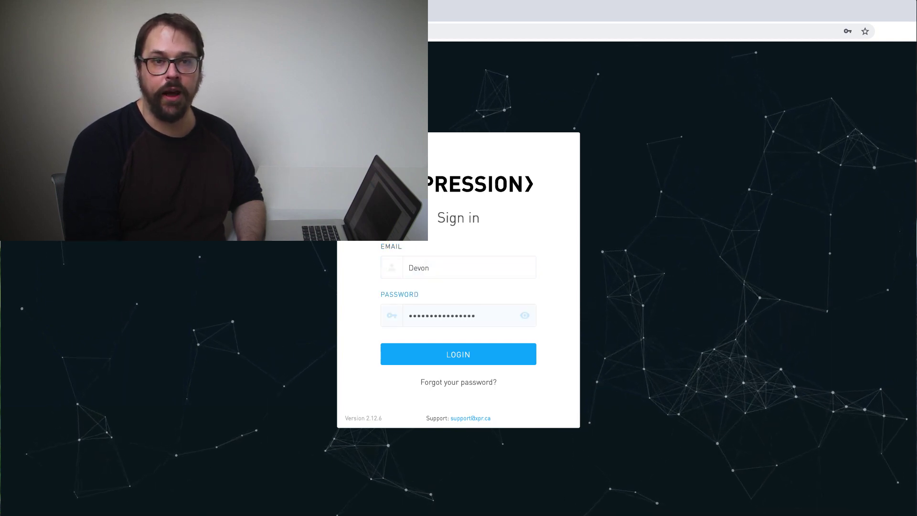
pyautogui.press('Return')
pyautogui.click(98, 502)
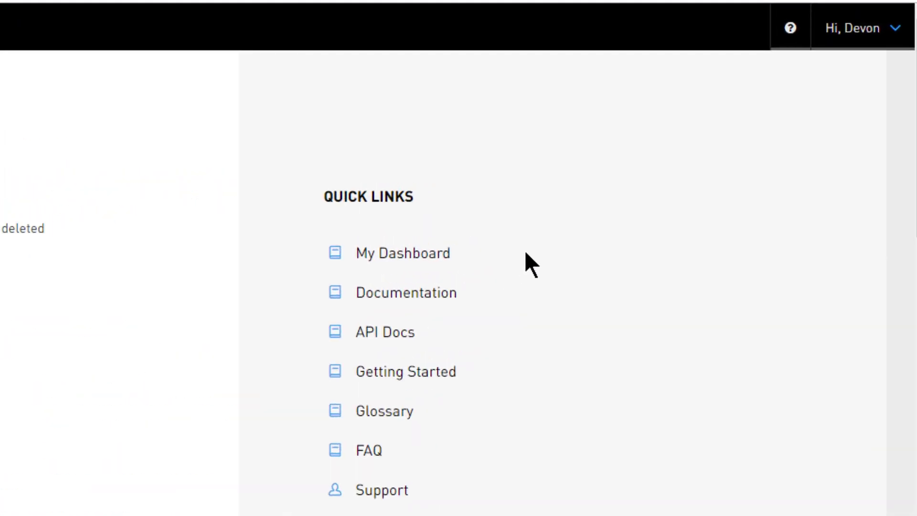
pyautogui.click(859, 35)
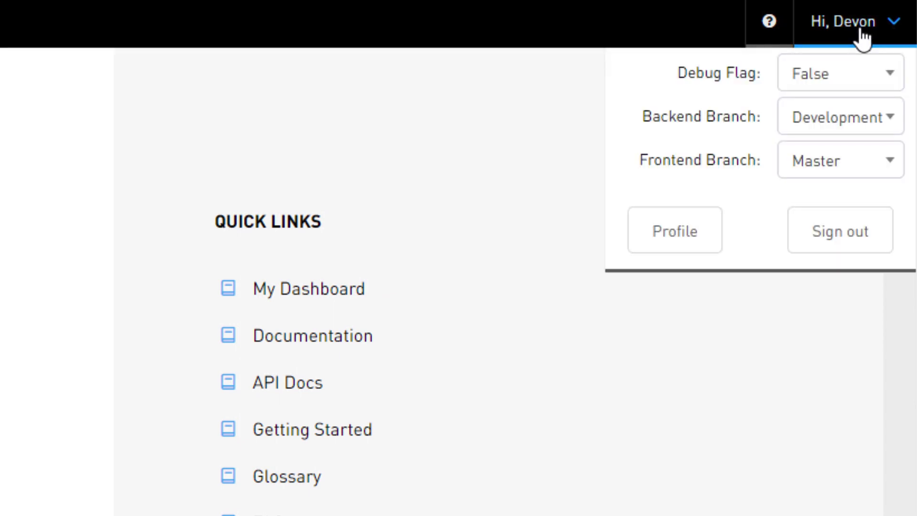
pyautogui.click(884, 116)
pyautogui.click(884, 117)
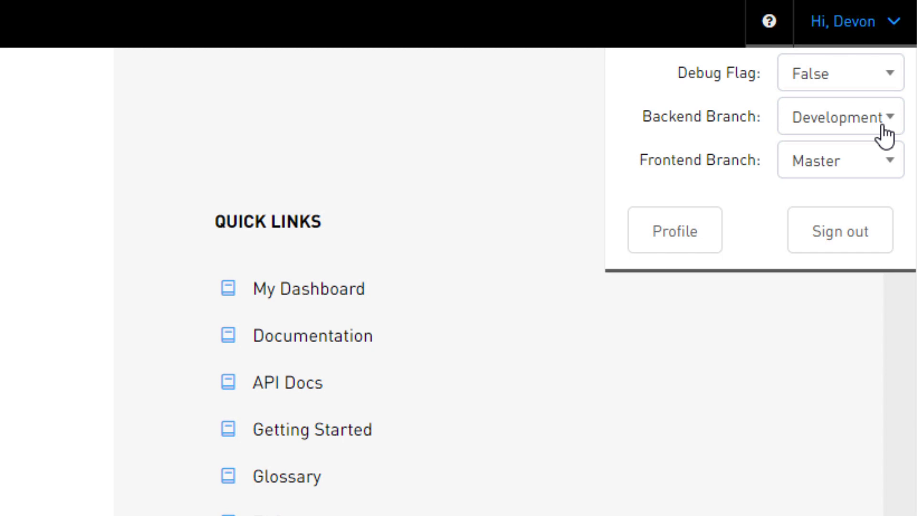
pyautogui.click(887, 162)
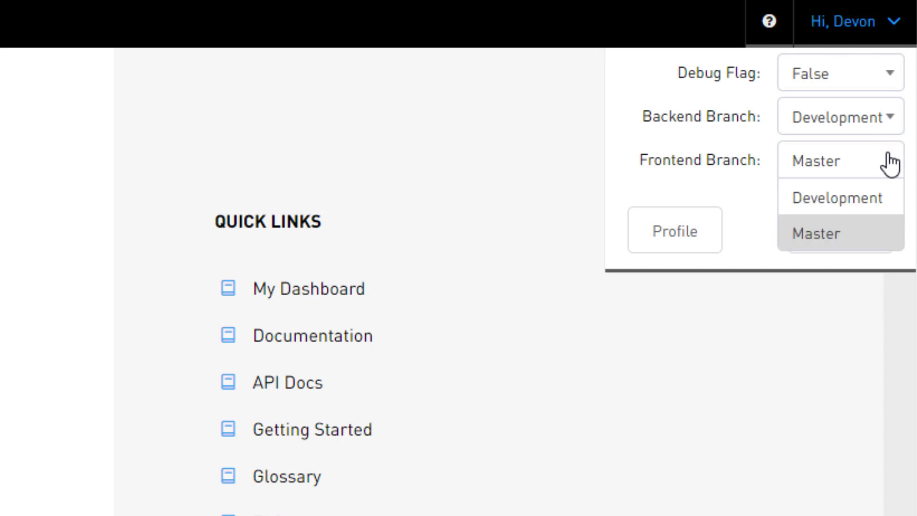
pyautogui.click(889, 165)
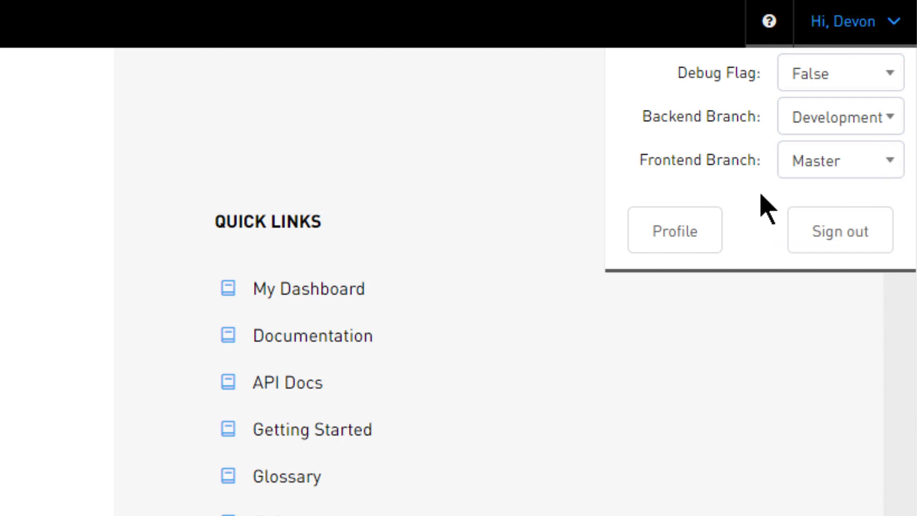
pyautogui.click(653, 241)
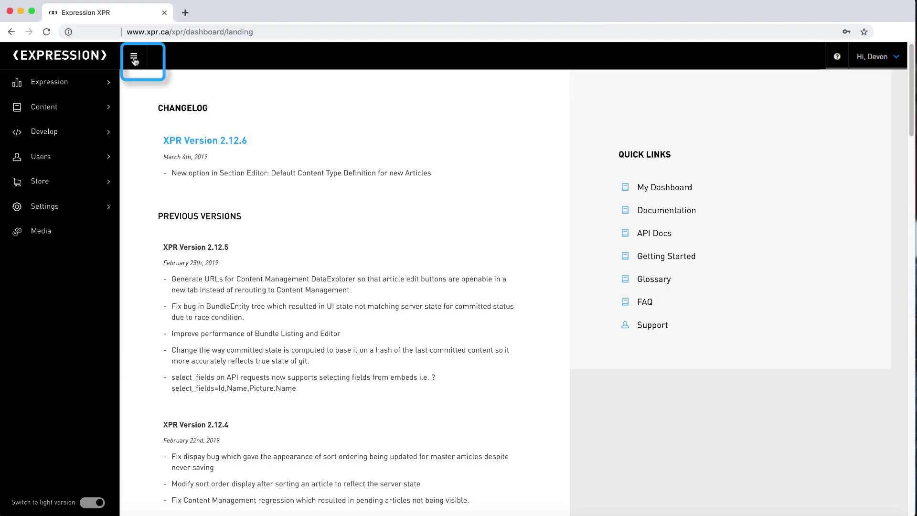
# Step: Collapse the sidebar to icons, expand the Expression section, review the changelog, and open the help links
pyautogui.click(134, 59)
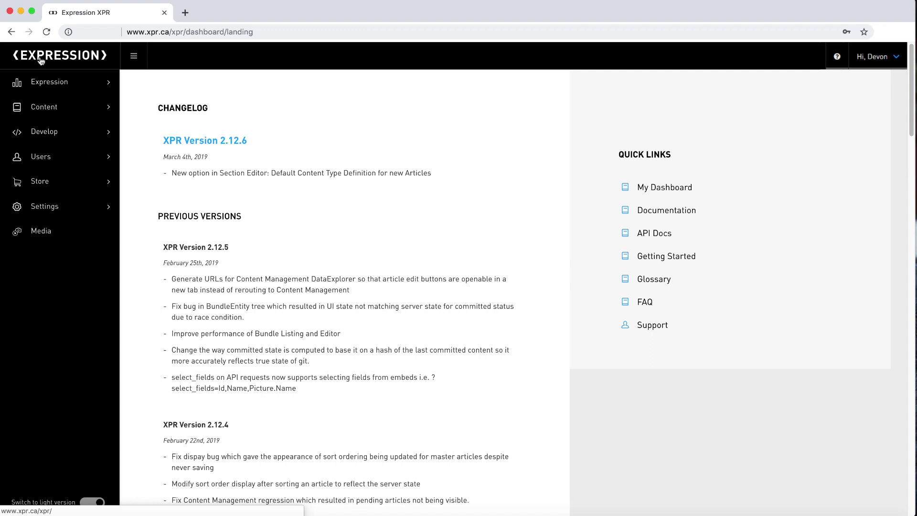
pyautogui.click(60, 83)
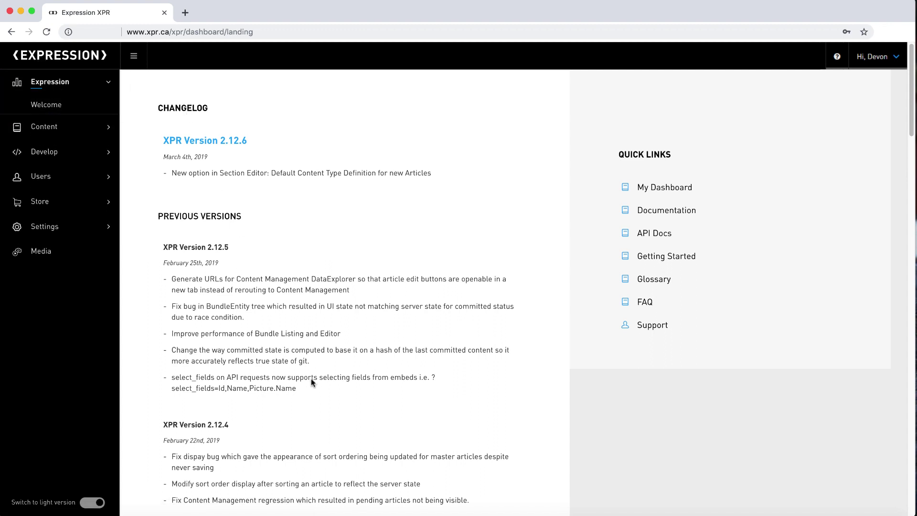
pyautogui.moveTo(314, 388); pyautogui.dragTo(155, 108)
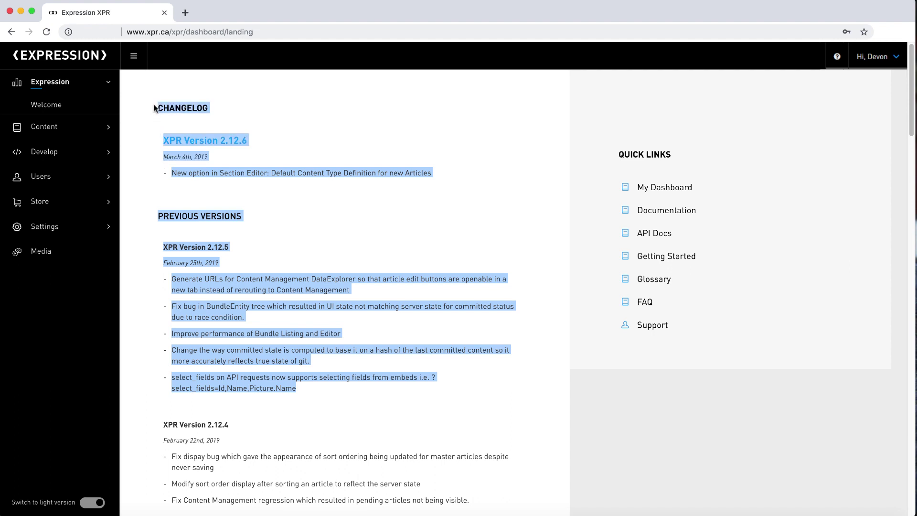
pyautogui.click(256, 208)
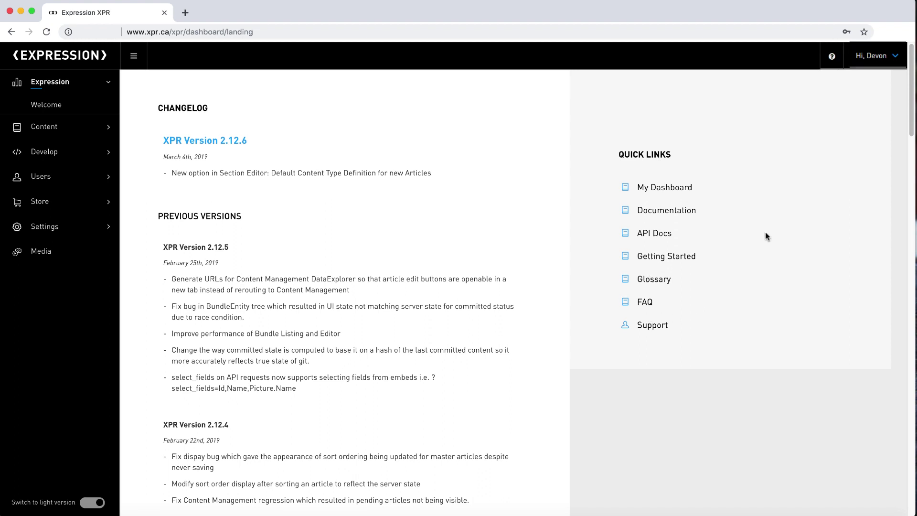
pyautogui.click(829, 69)
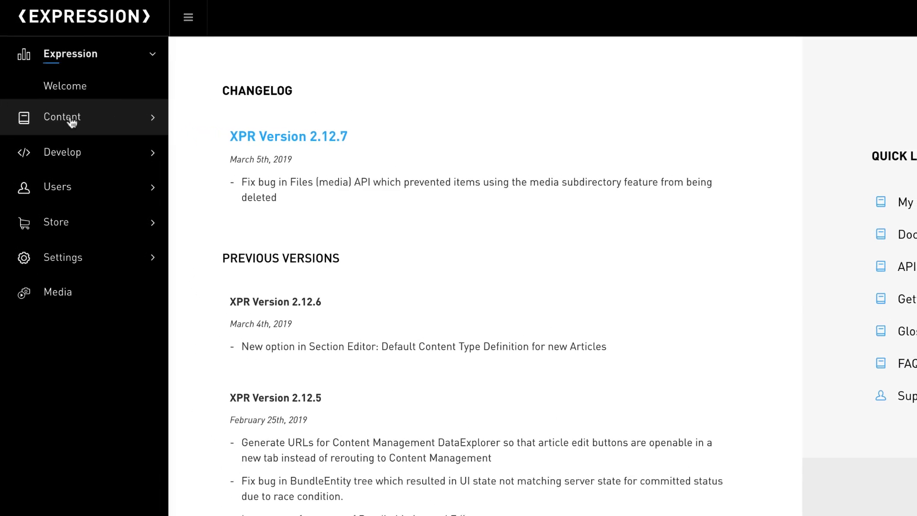
pyautogui.click(71, 122)
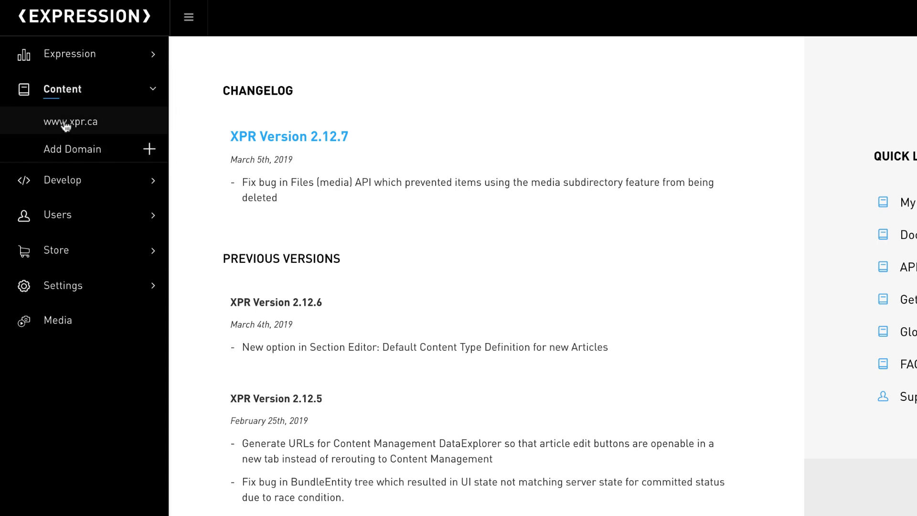
pyautogui.click(66, 124)
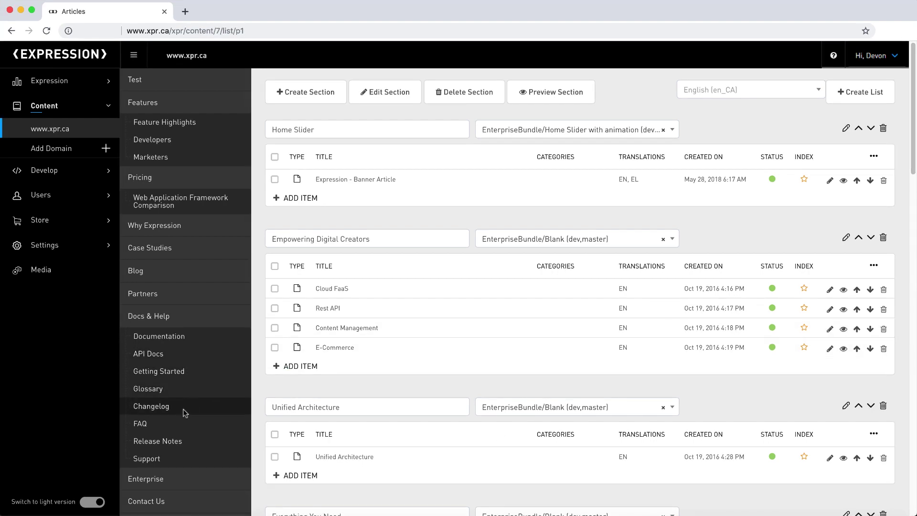
pyautogui.click(141, 424)
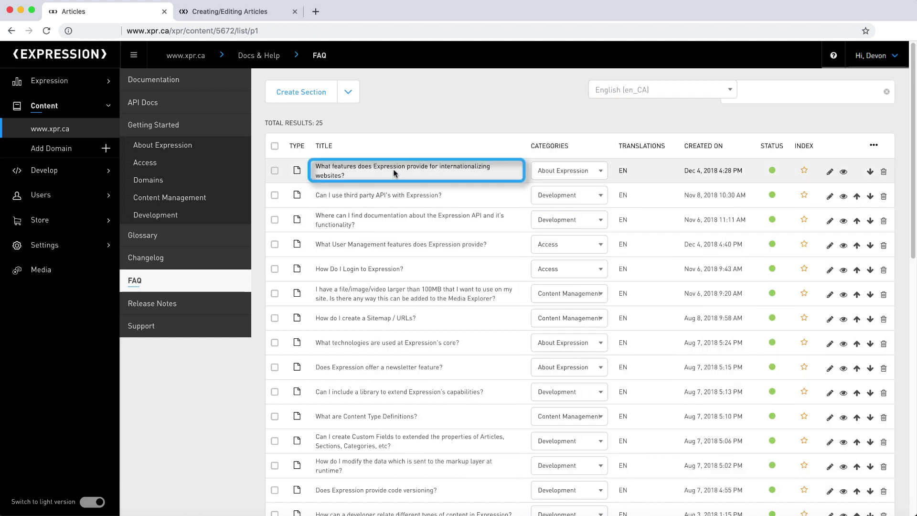
# Step: Edit the internationalization FAQ article and check its help links and available languages
pyautogui.click(830, 173)
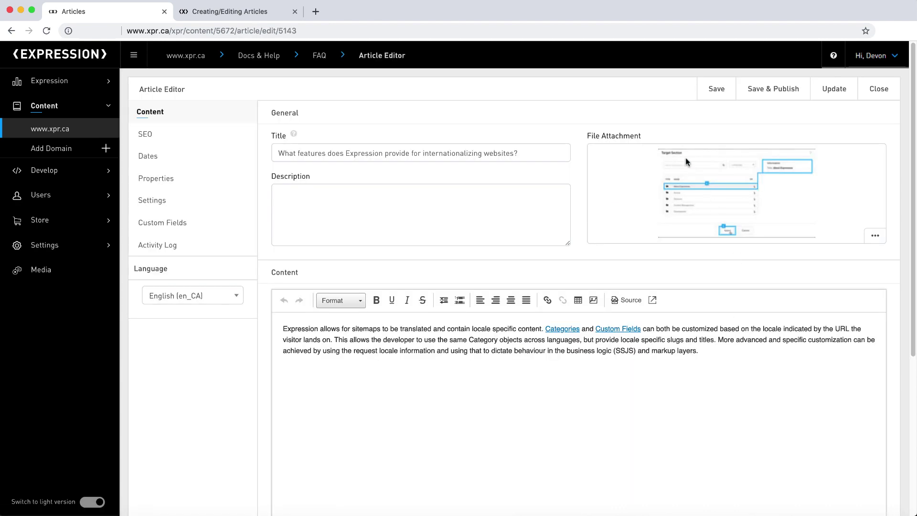
pyautogui.click(834, 62)
pyautogui.click(222, 297)
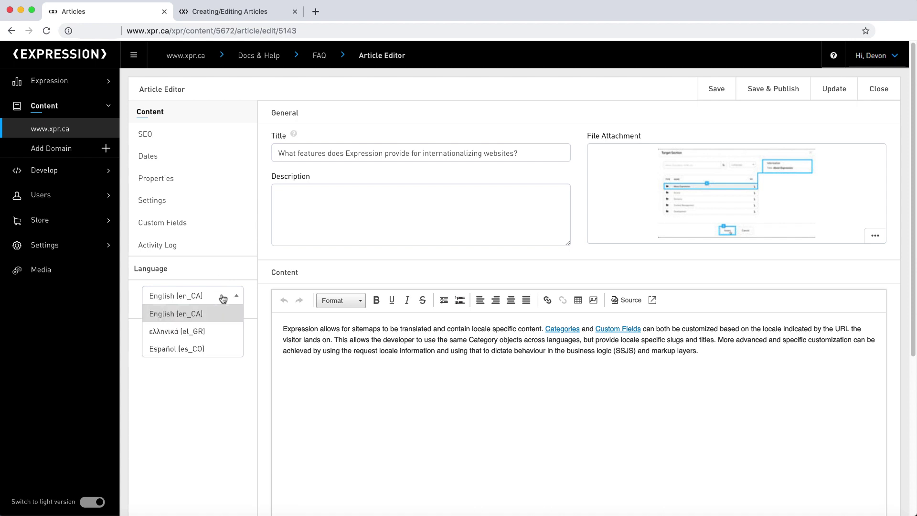
# Step: Review the article's SEO, Dates, Properties, Settings, Custom Fields and Activity Log, then return to Content
pyautogui.click(143, 134)
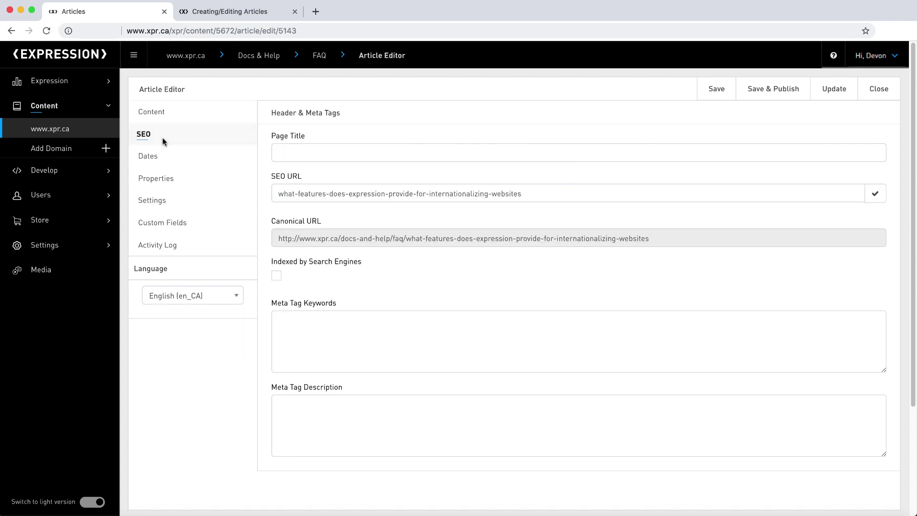
pyautogui.click(160, 155)
pyautogui.click(160, 180)
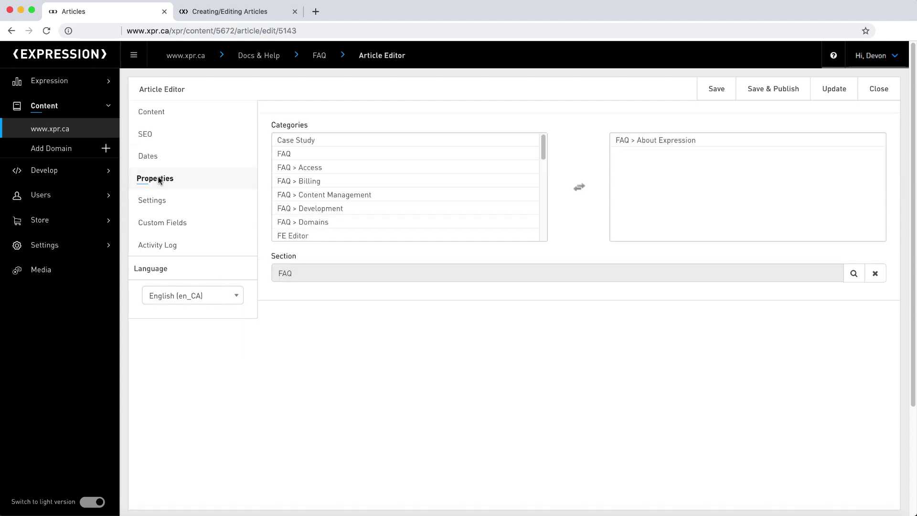
pyautogui.click(152, 201)
pyautogui.click(153, 223)
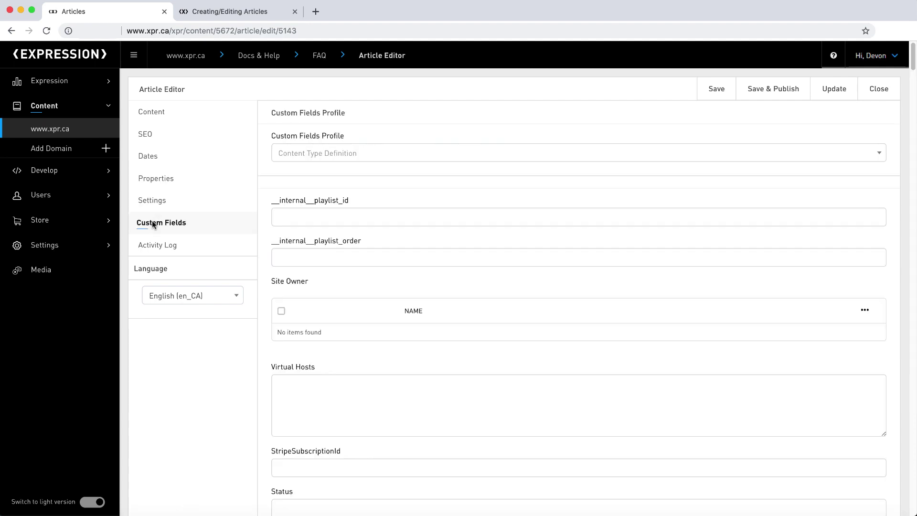
pyautogui.click(148, 246)
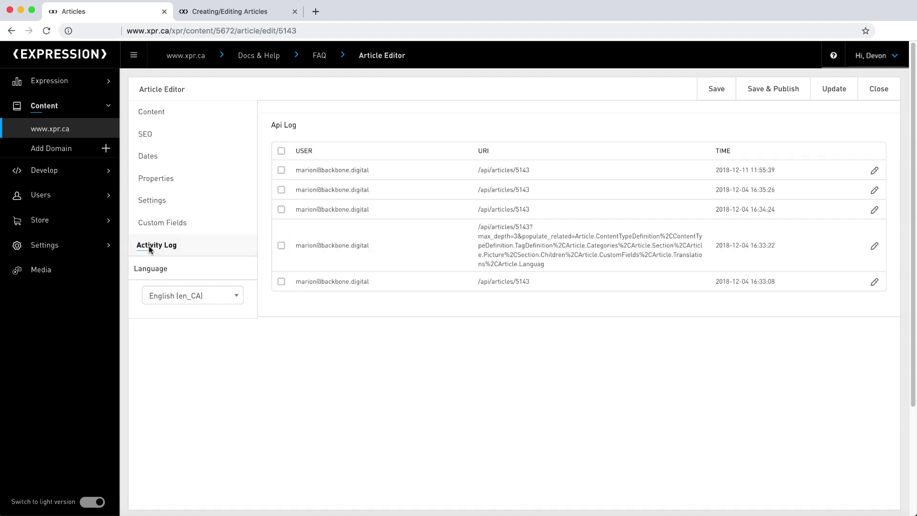
pyautogui.click(163, 117)
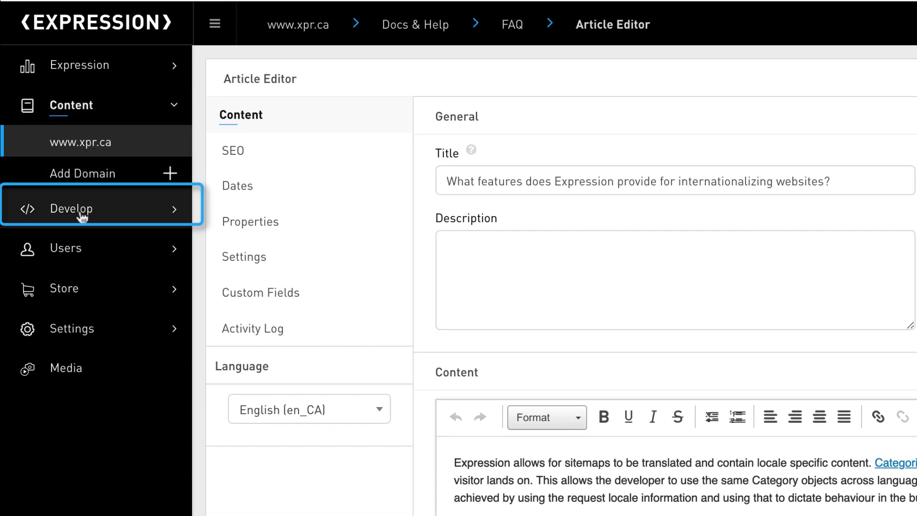
# Step: Under Develop, list the bundles, expand the Blog bundle, and open it for editing
pyautogui.click(82, 217)
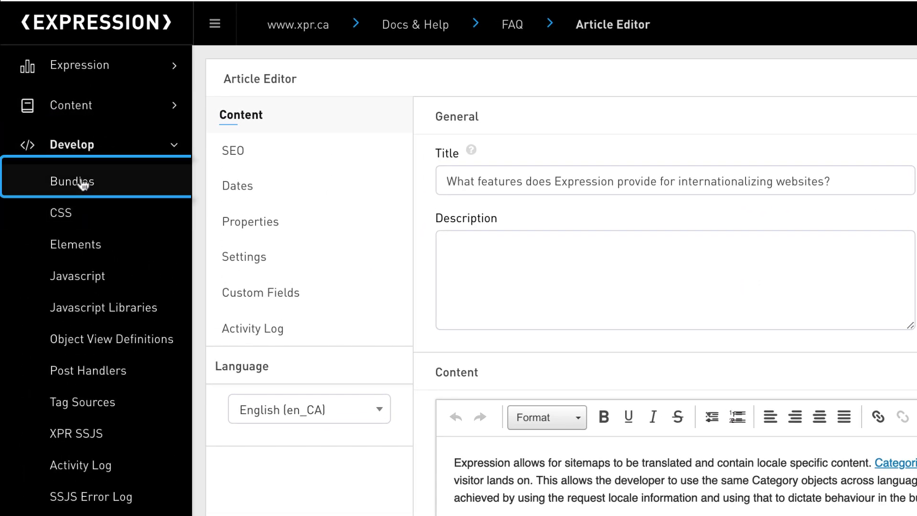
pyautogui.click(83, 183)
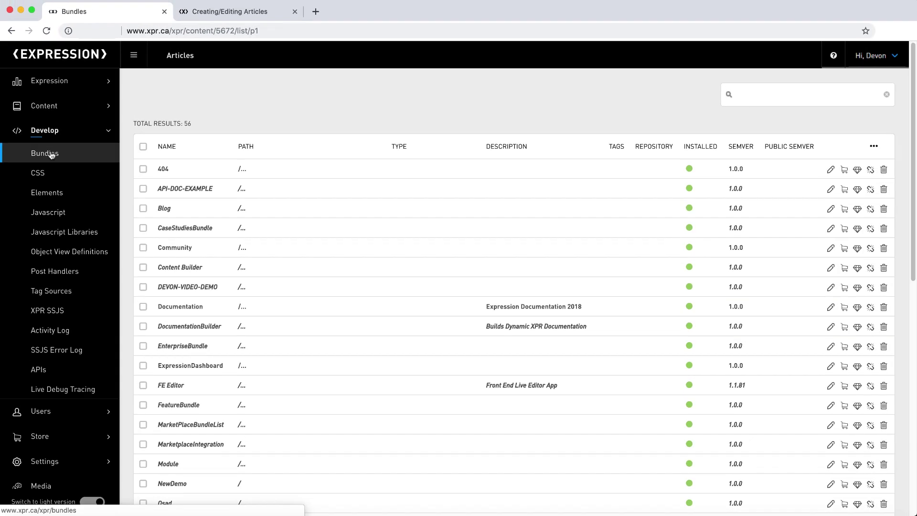
pyautogui.click(190, 215)
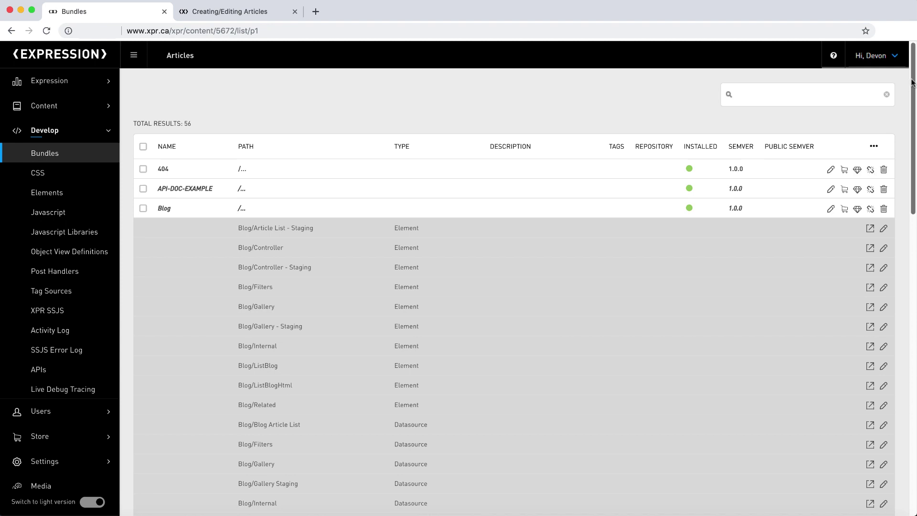
pyautogui.moveTo(912, 81); pyautogui.dragTo(910, 123)
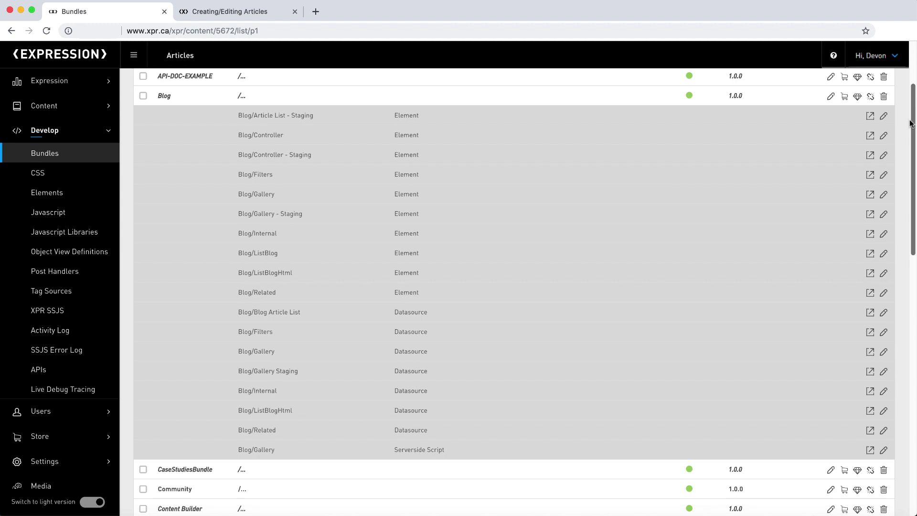
pyautogui.moveTo(910, 123); pyautogui.dragTo(910, 95)
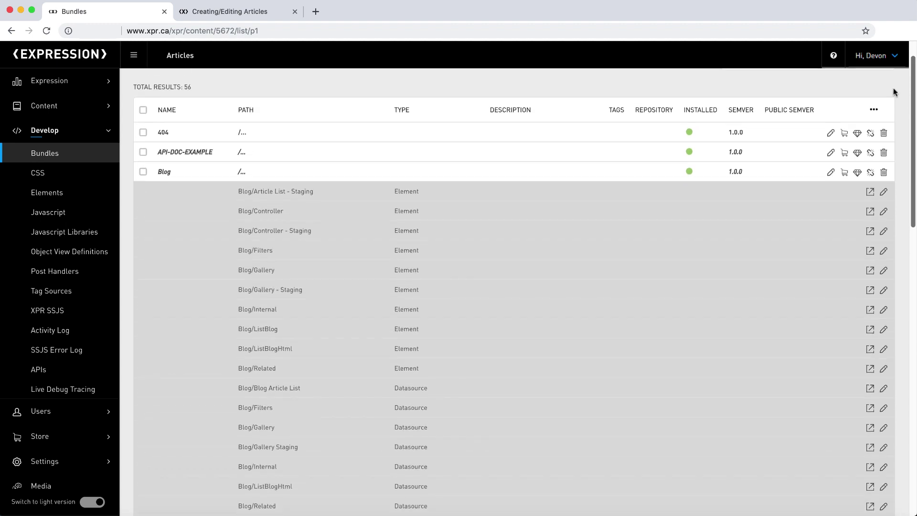
pyautogui.click(165, 173)
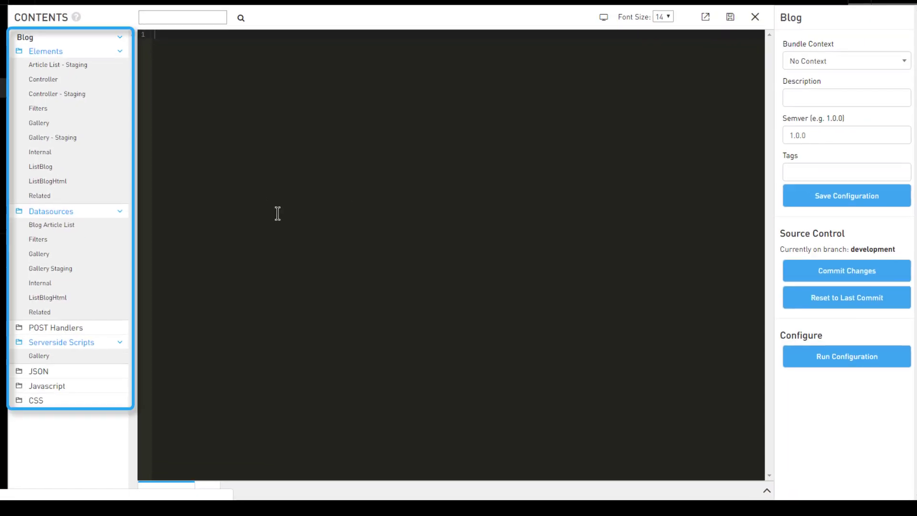
# Step: View the Blog bundle's Controller, Filters and Gallery code, then its root configuration
pyautogui.click(45, 83)
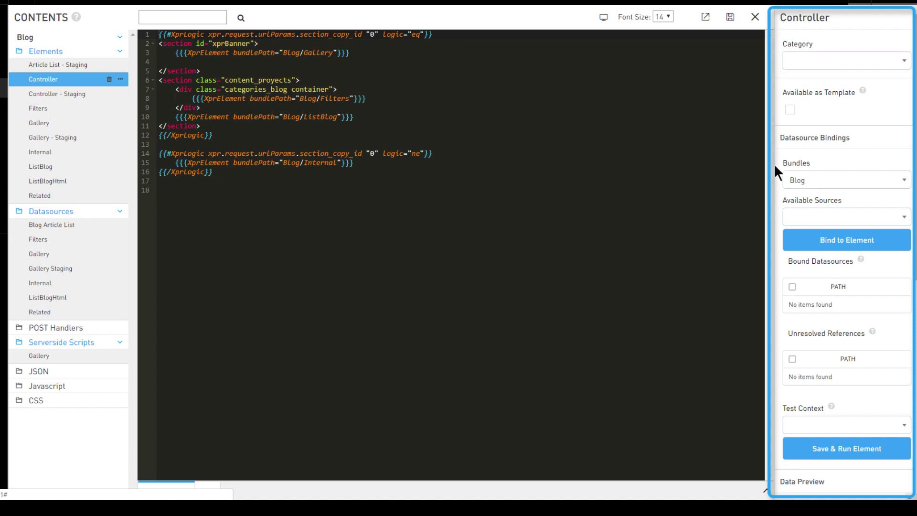
pyautogui.click(42, 242)
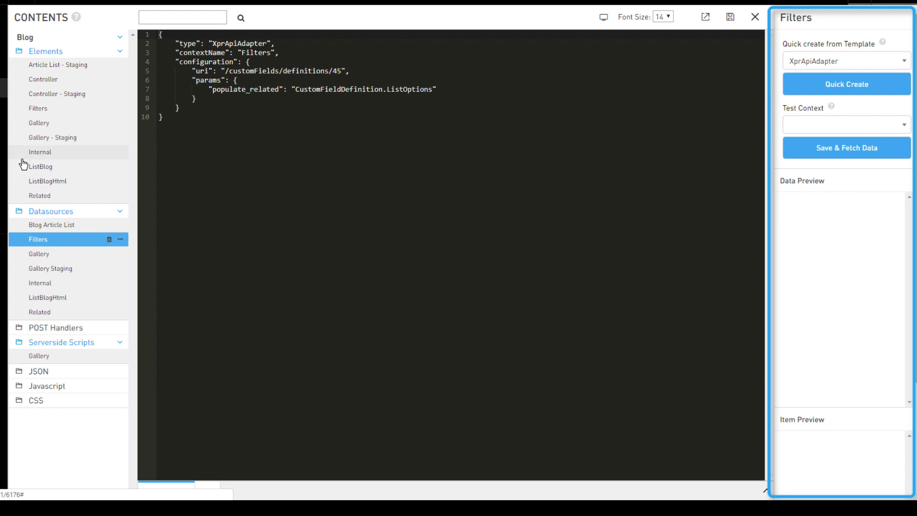
pyautogui.click(48, 124)
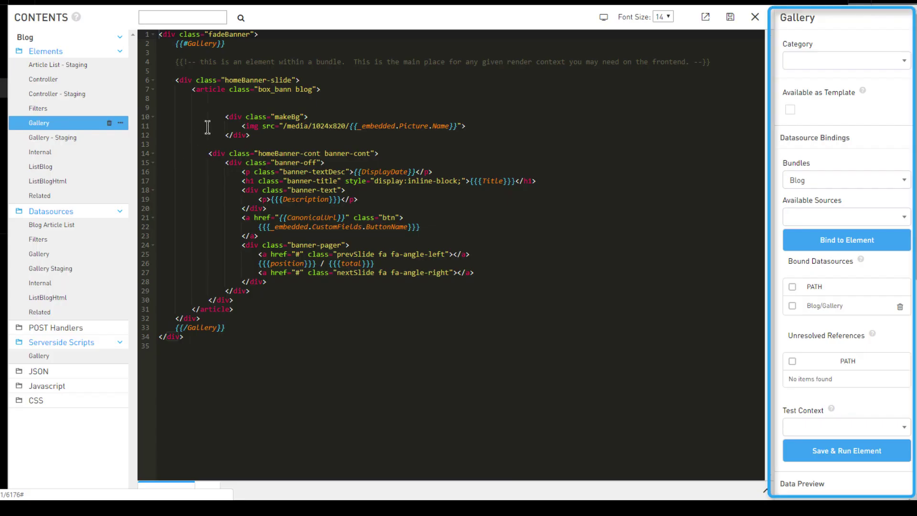
pyautogui.click(27, 38)
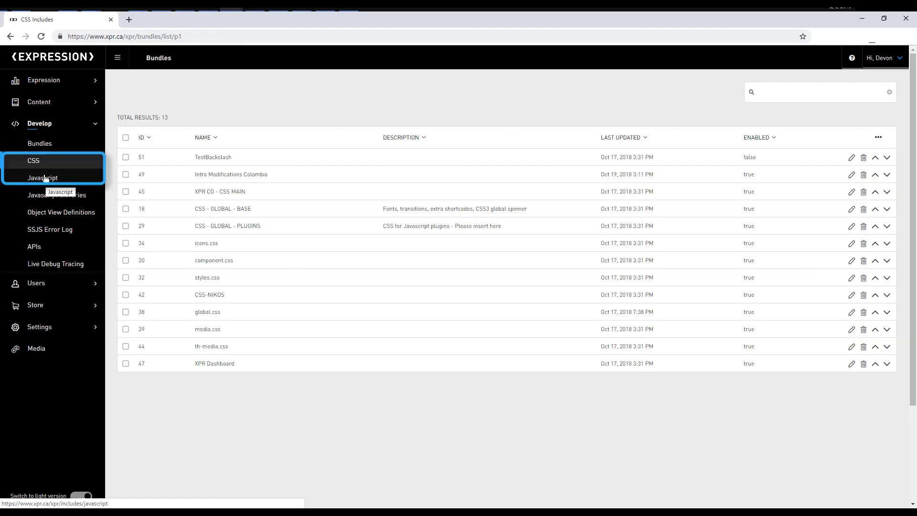
# Step: Review the JavaScript includes and the XprJsIncludesUrl docs, then show the library options
pyautogui.click(43, 178)
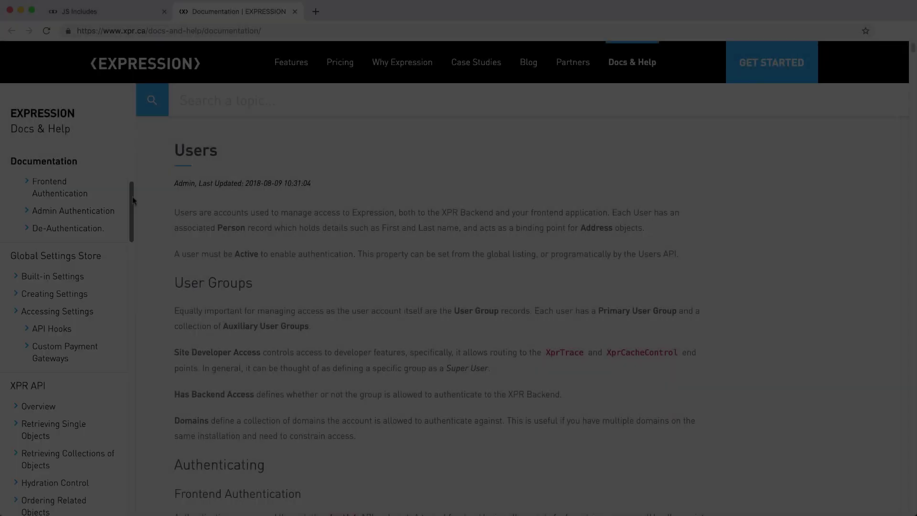
pyautogui.moveTo(133, 196); pyautogui.dragTo(132, 366)
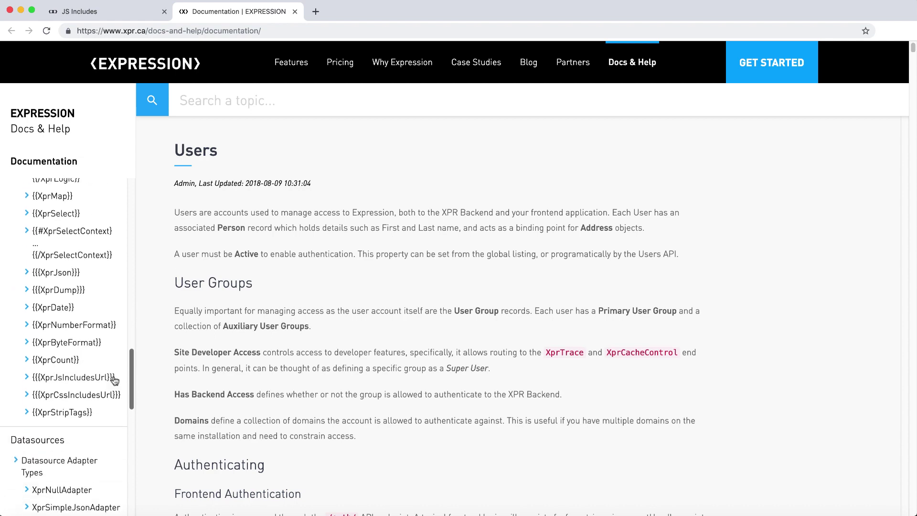
pyautogui.click(90, 378)
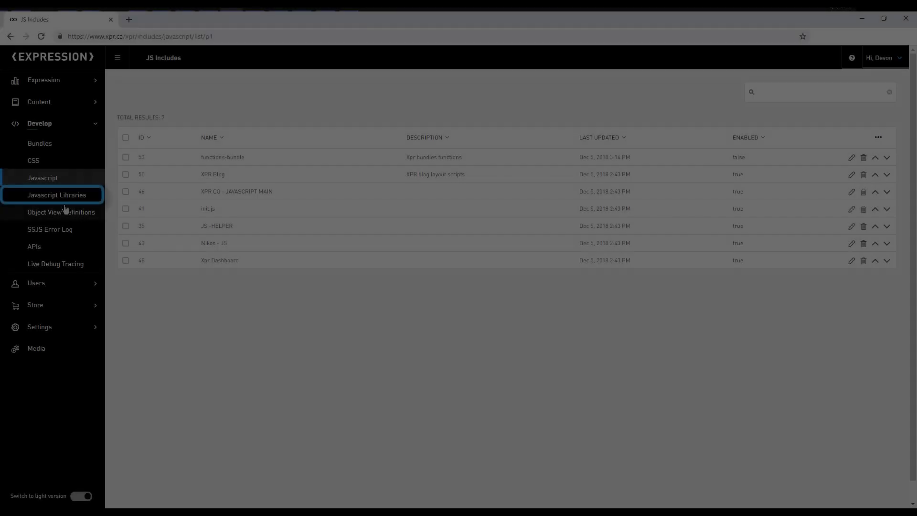
pyautogui.click(58, 196)
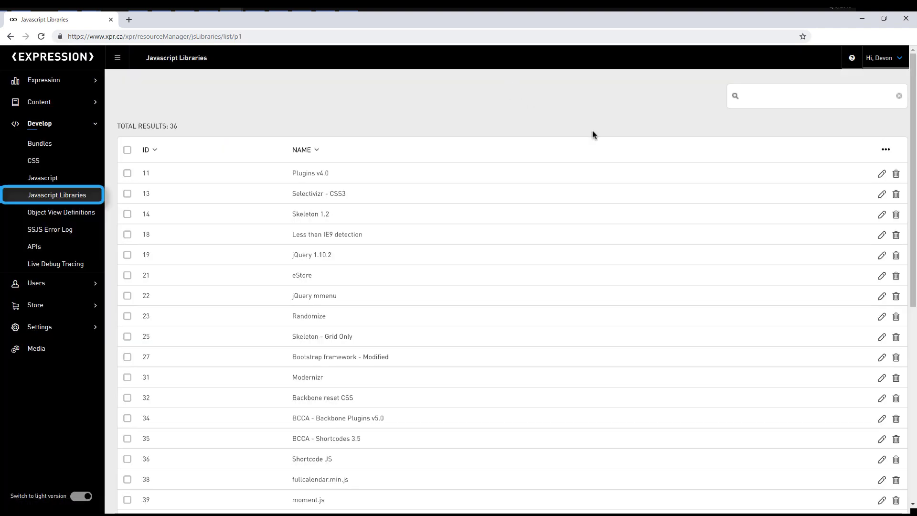
pyautogui.click(883, 151)
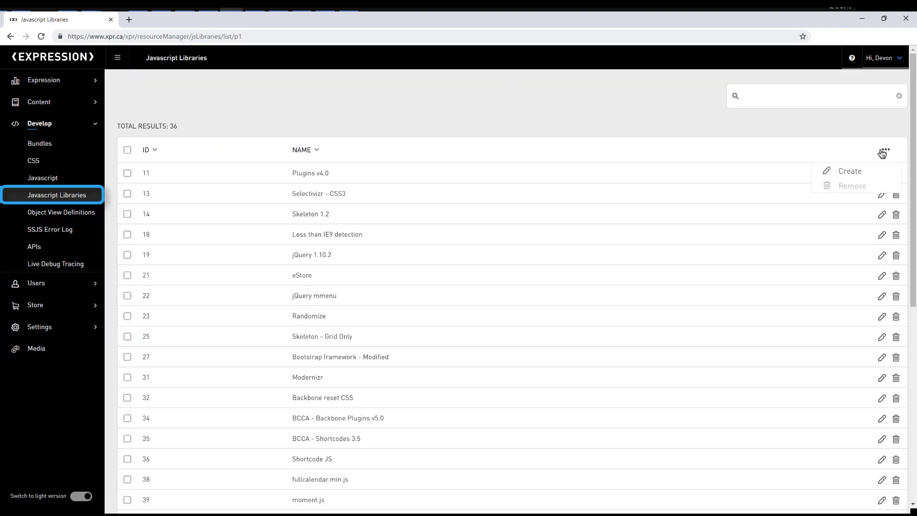
pyautogui.click(861, 173)
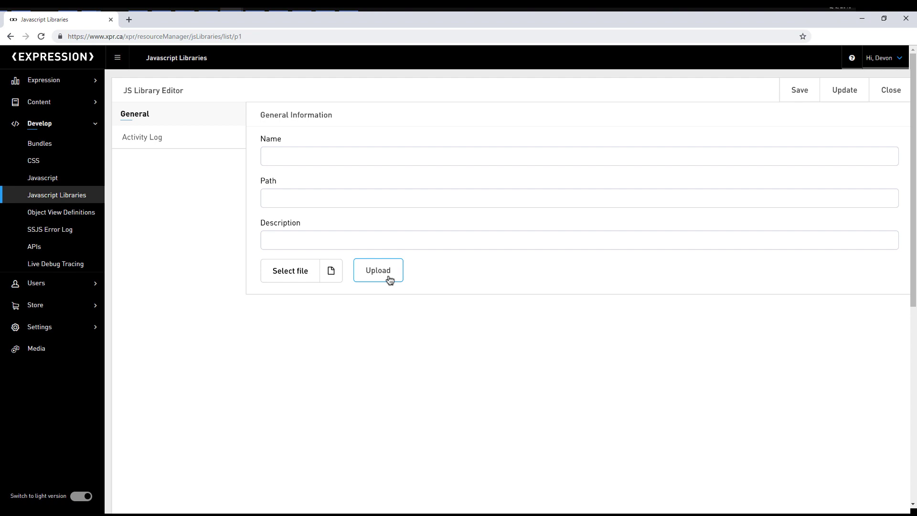
pyautogui.click(881, 96)
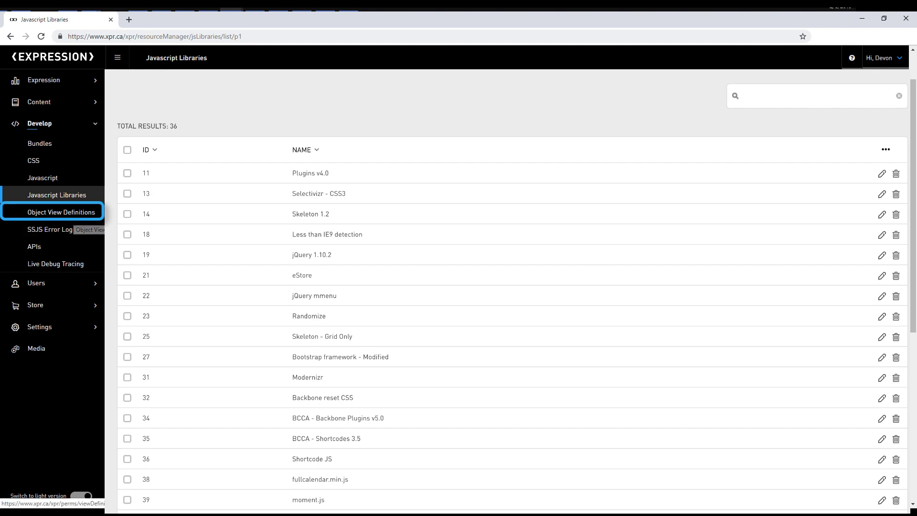
# Step: Check the SSJS error log, then inspect the ContentTypeDefinition resource in the API documentation
pyautogui.click(45, 231)
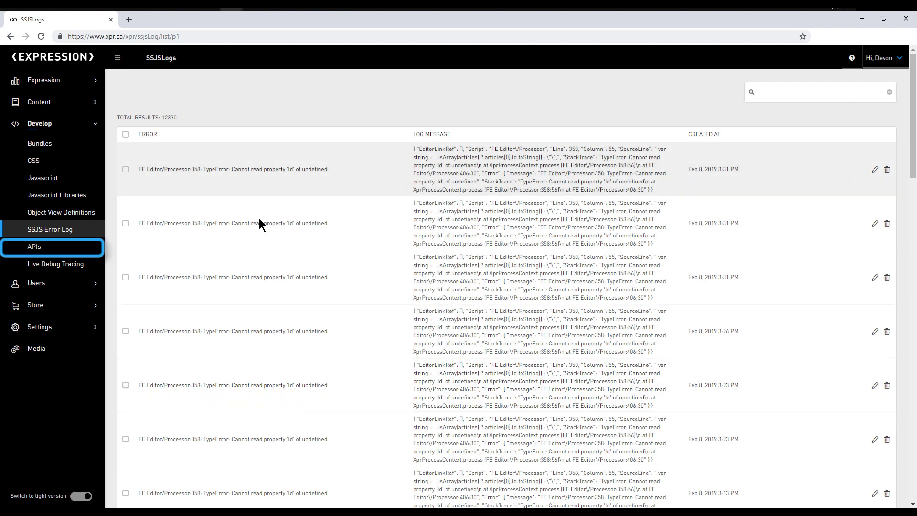
pyautogui.click(76, 252)
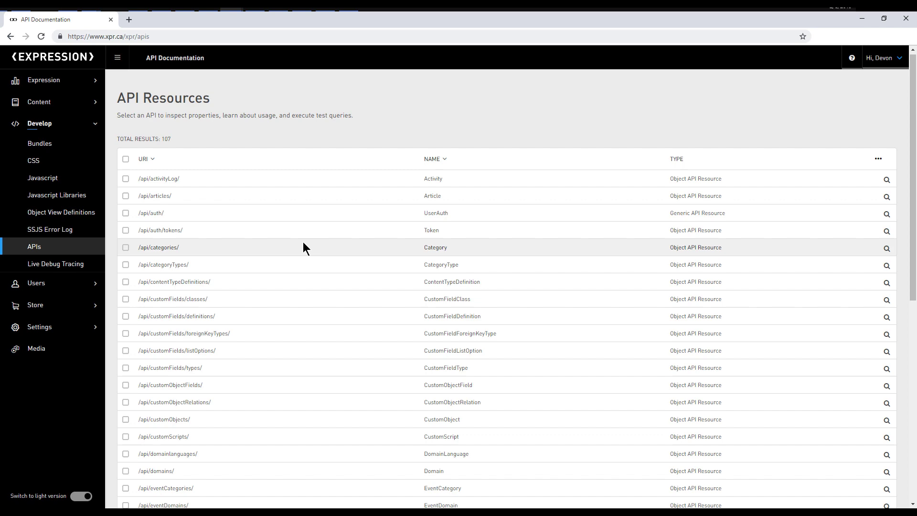
pyautogui.scroll(-3, 302, 242)
pyautogui.scroll(1, 334, 246)
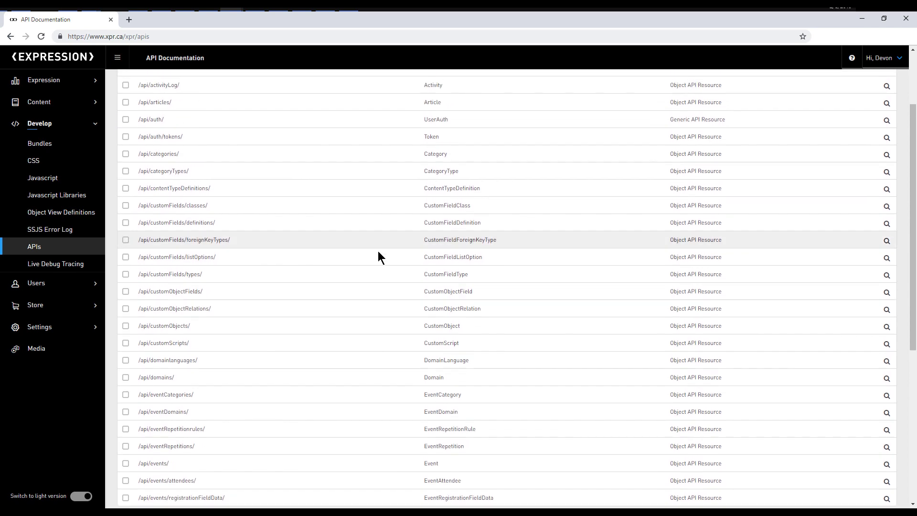
pyautogui.click(377, 184)
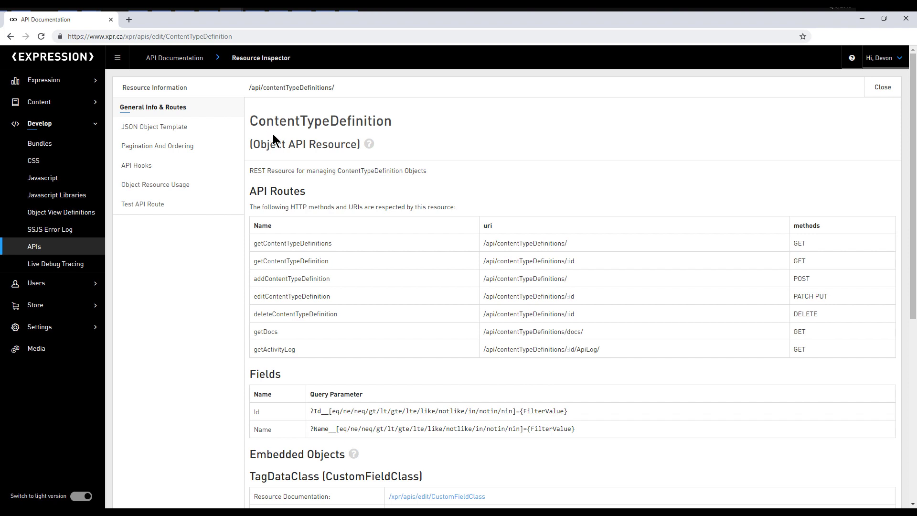
# Step: Send the raw query '?Title__lik' to the articles API in the route tester
pyautogui.click(162, 206)
pyautogui.write('?Ti')
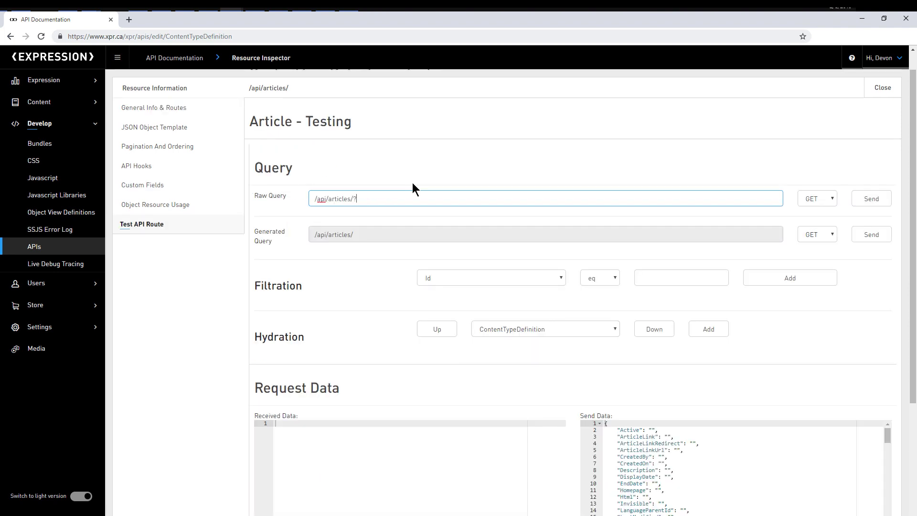
pyautogui.write('tle__like=%Market%')
pyautogui.click(871, 199)
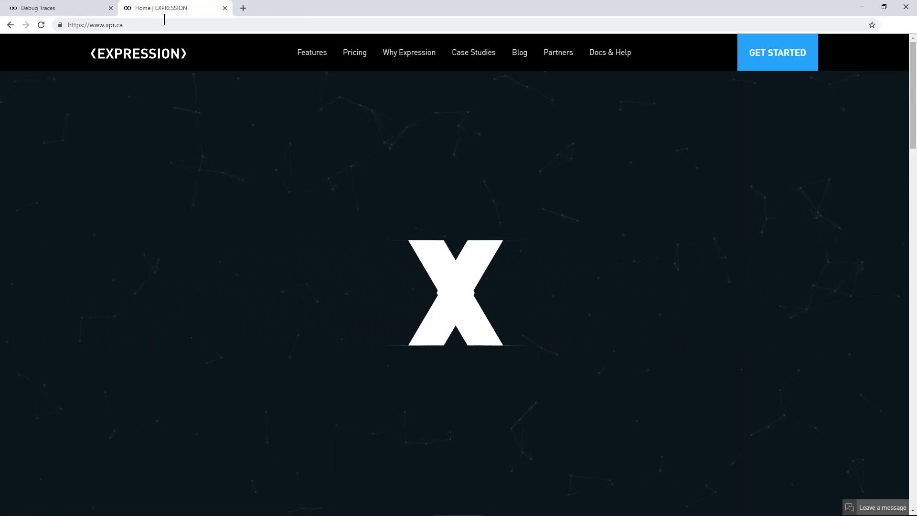
# Step: Inspect the home page's captured debug trace and open its profiler run in a new tab
pyautogui.click(64, 10)
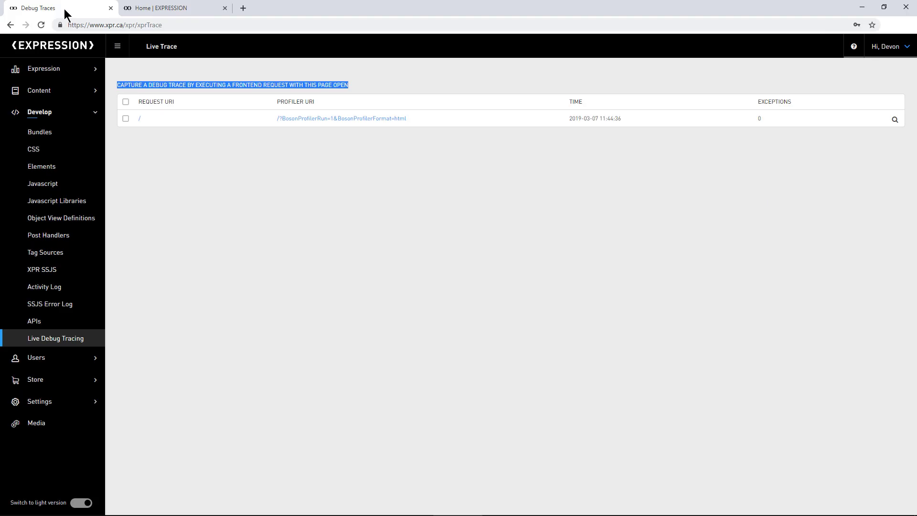
pyautogui.click(896, 125)
pyautogui.click(519, 164)
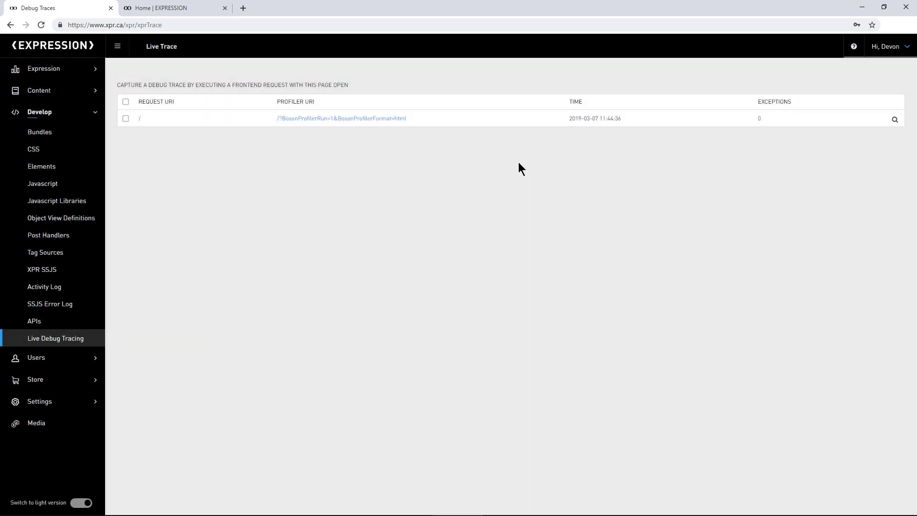
pyautogui.click(353, 118)
pyautogui.click(190, 12)
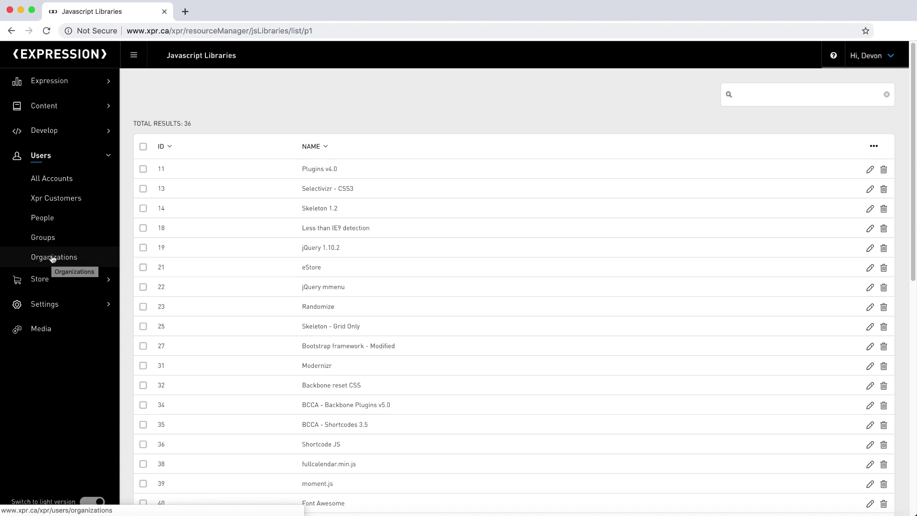
# Step: Browse the People, All Accounts, and Groups lists, then the Organizations list
pyautogui.click(47, 219)
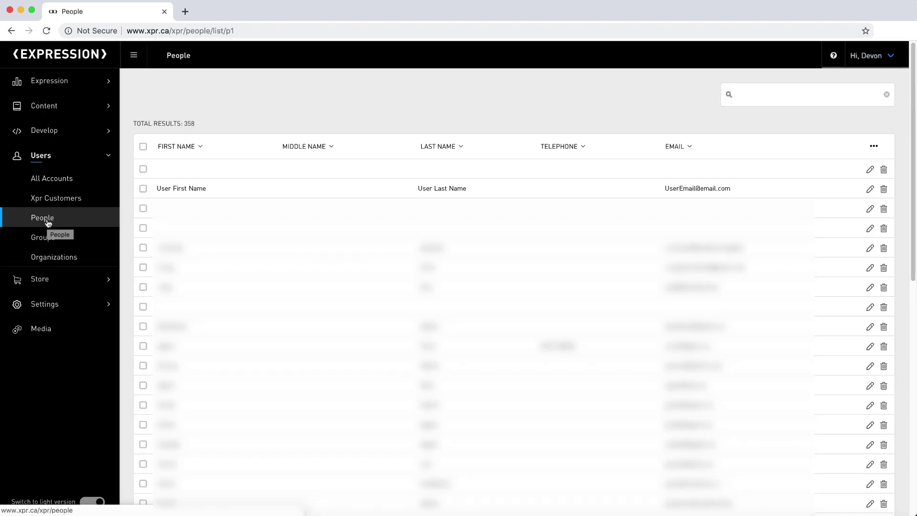
pyautogui.click(67, 178)
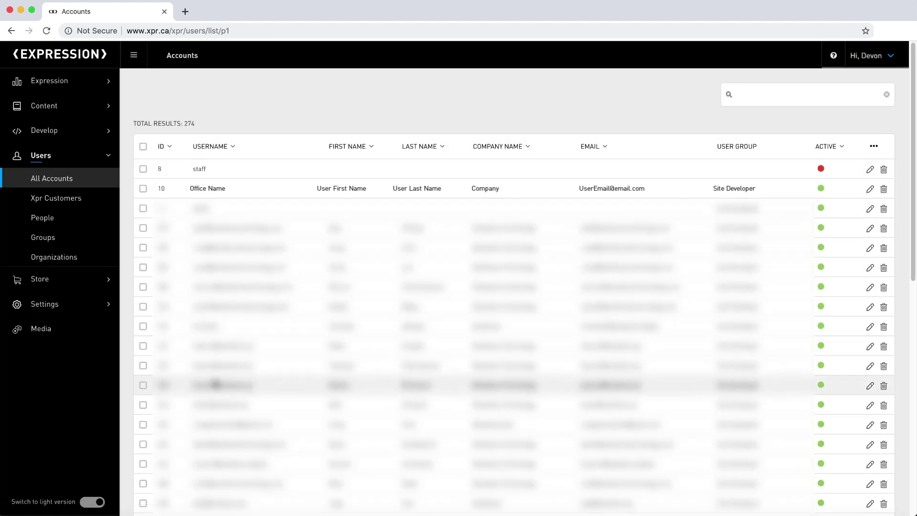
pyautogui.click(48, 238)
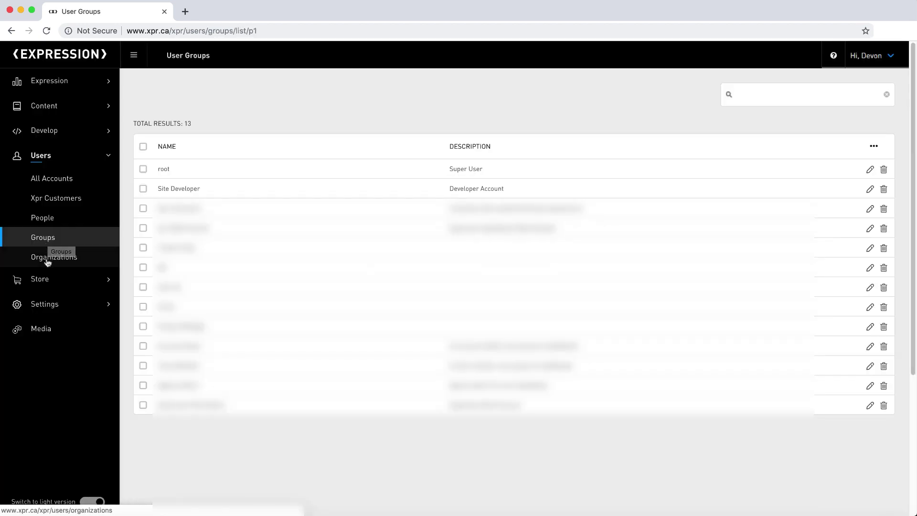
pyautogui.click(48, 259)
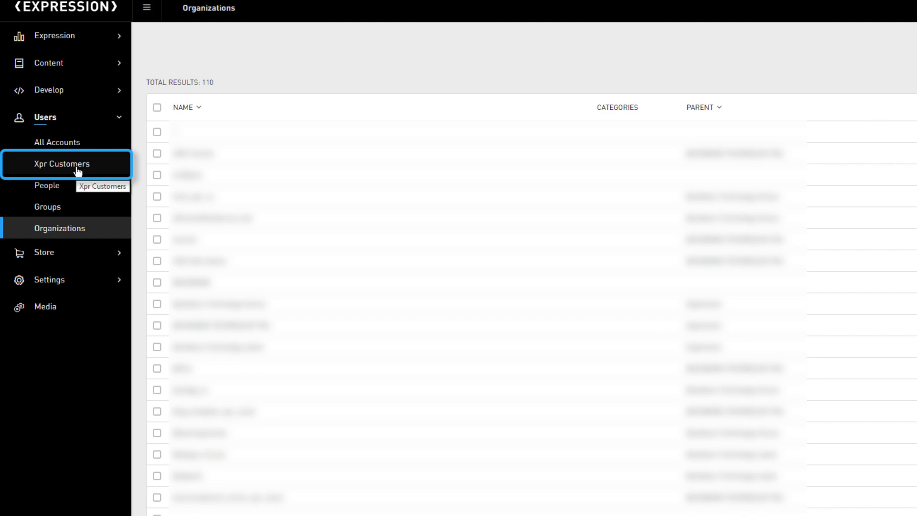
# Step: Peek at the XprCustomers view definition, then open Users > Xpr Customers to list its 6 accounts
pyautogui.click(108, 92)
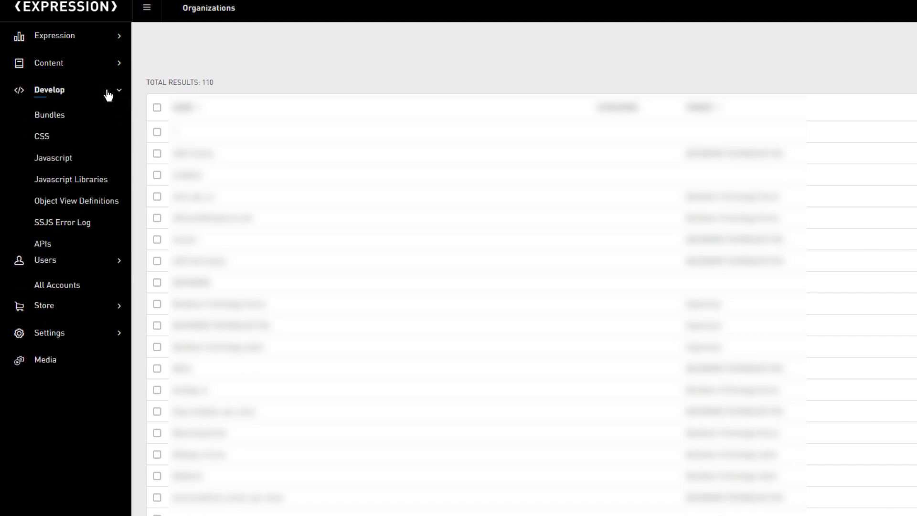
pyautogui.click(82, 208)
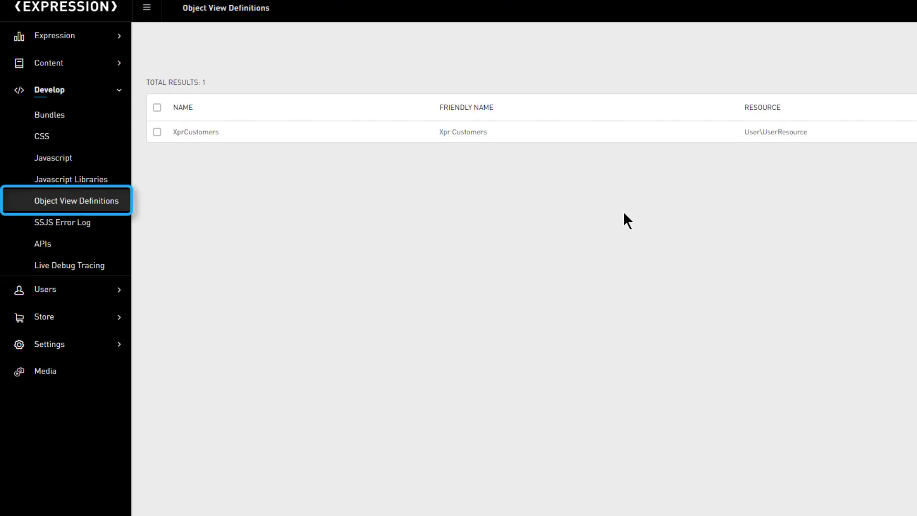
pyautogui.click(230, 132)
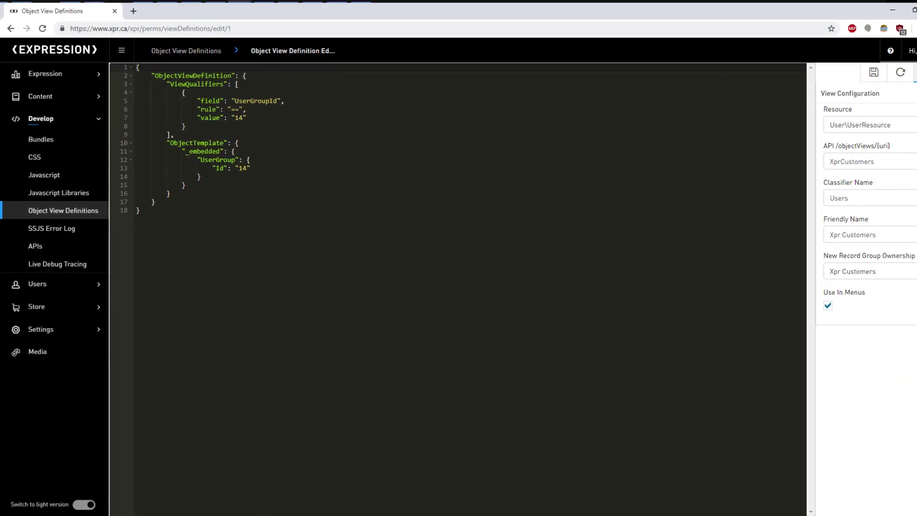
pyautogui.click(889, 82)
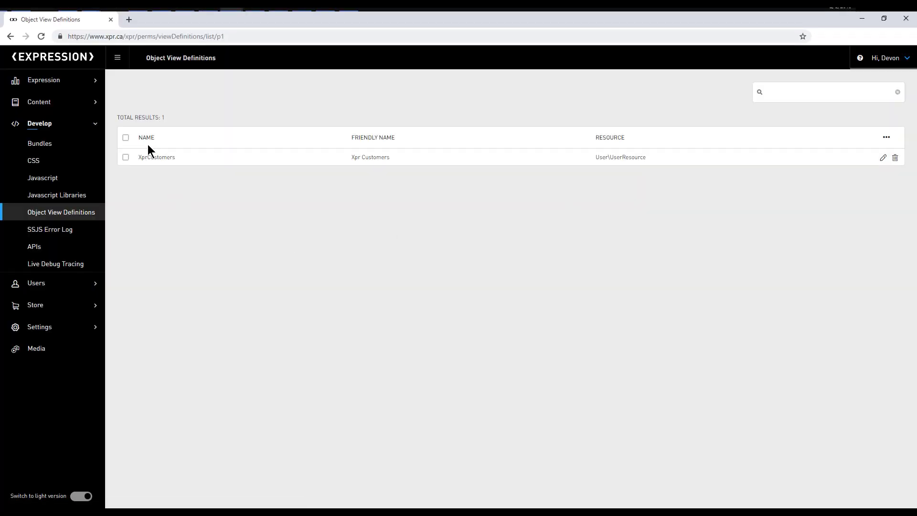
pyautogui.click(72, 283)
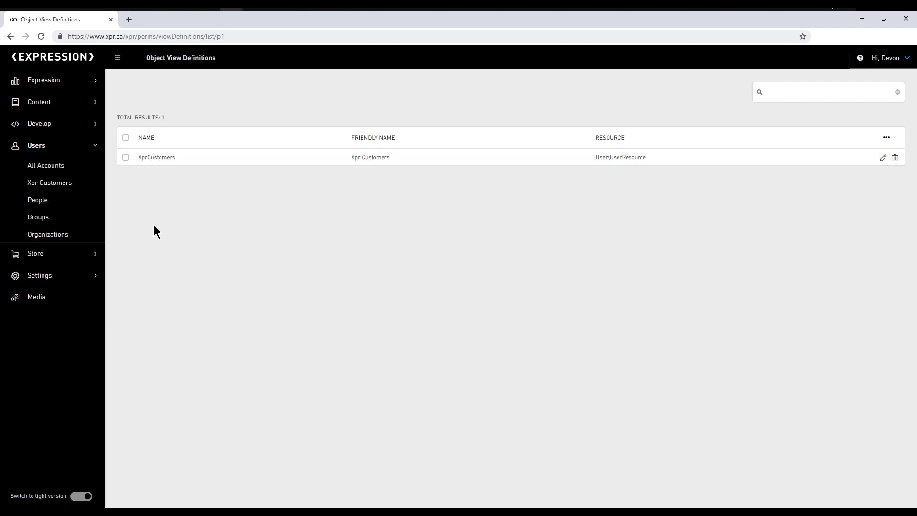
pyautogui.click(57, 186)
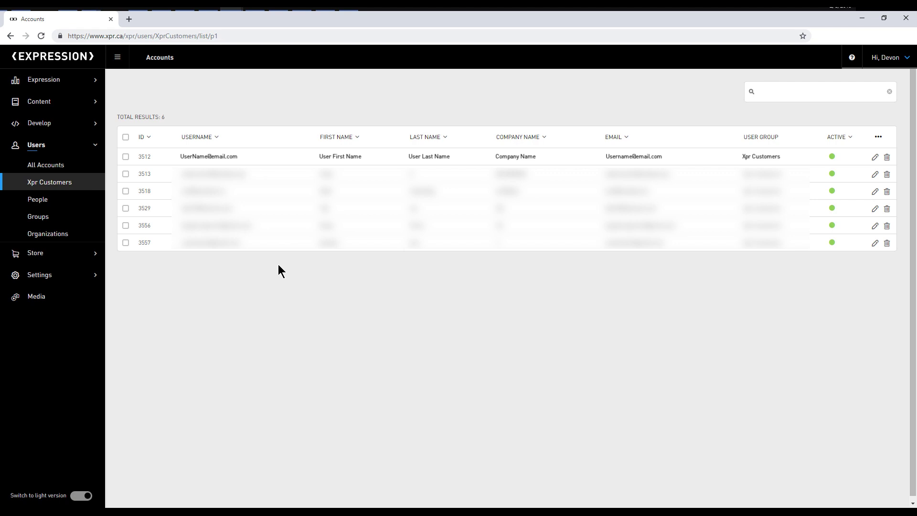
# Step: Open the NYE 2019 product from Store > Products in the Product Editor
pyautogui.click(84, 148)
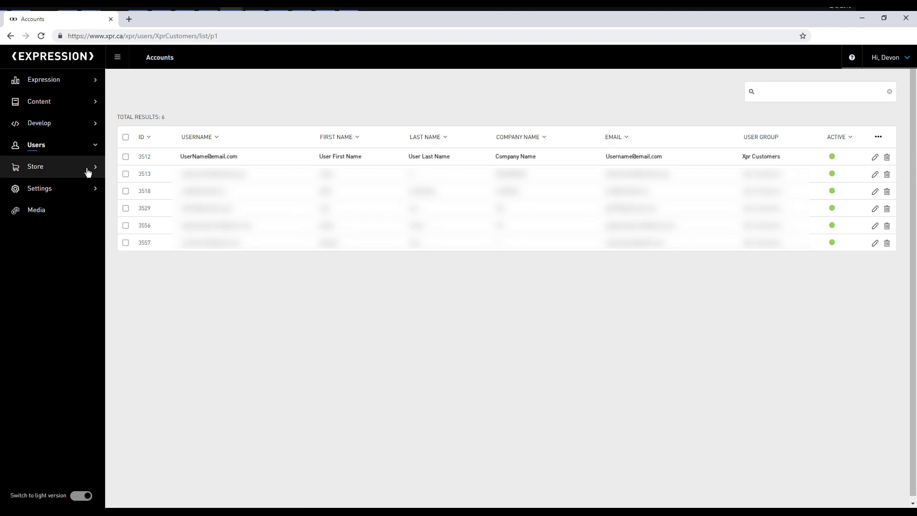
pyautogui.click(88, 171)
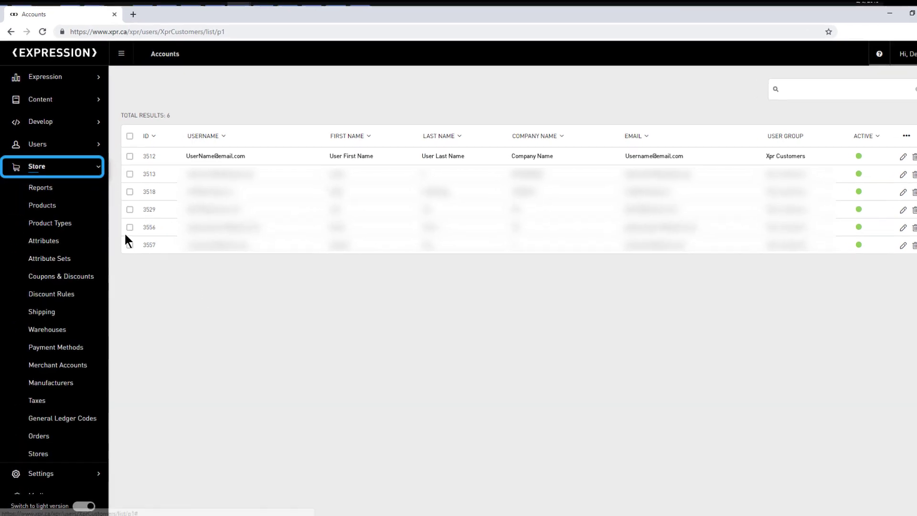
pyautogui.click(42, 206)
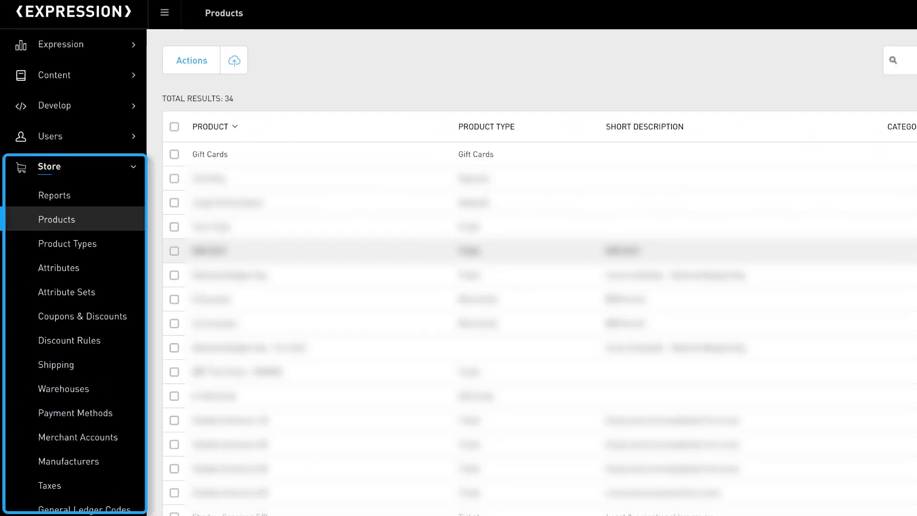
pyautogui.click(209, 250)
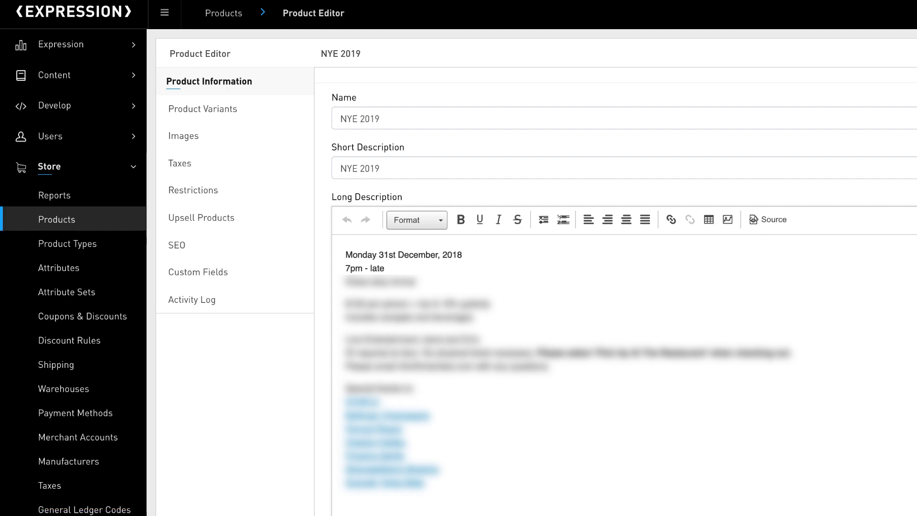
# Step: Review the product's Taxes, Images, Restrictions, SEO and Custom Fields tabs
pyautogui.click(178, 163)
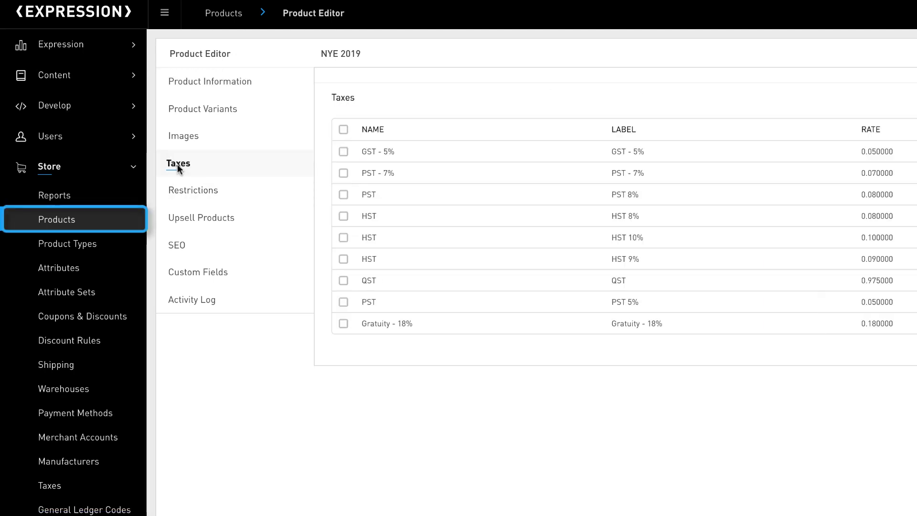
pyautogui.click(179, 143)
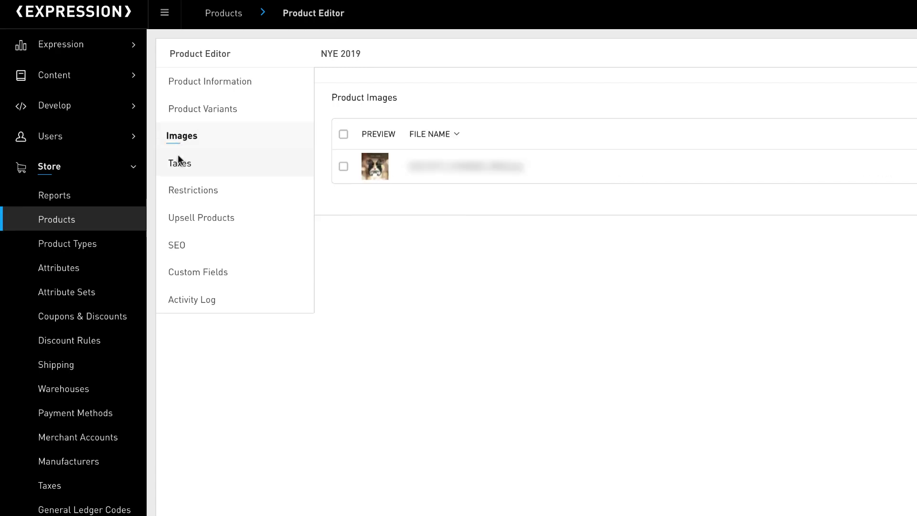
pyautogui.click(181, 190)
pyautogui.click(181, 245)
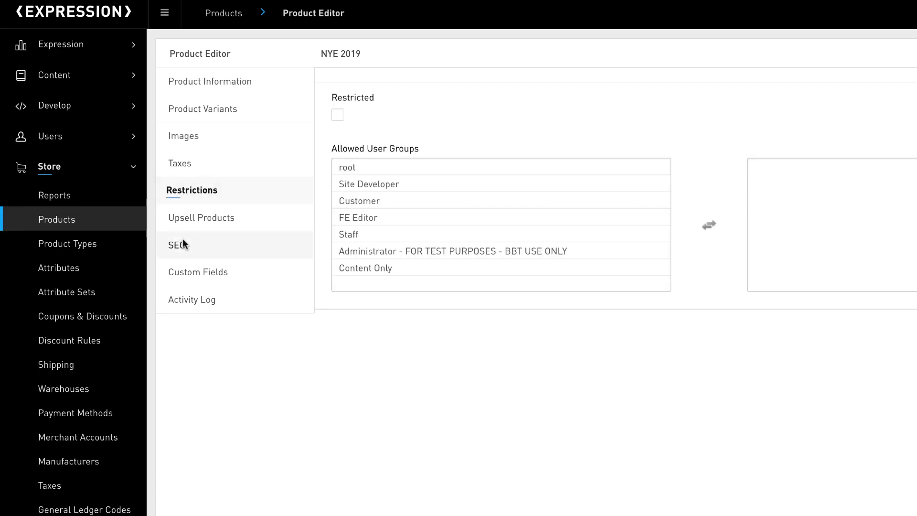
pyautogui.click(188, 272)
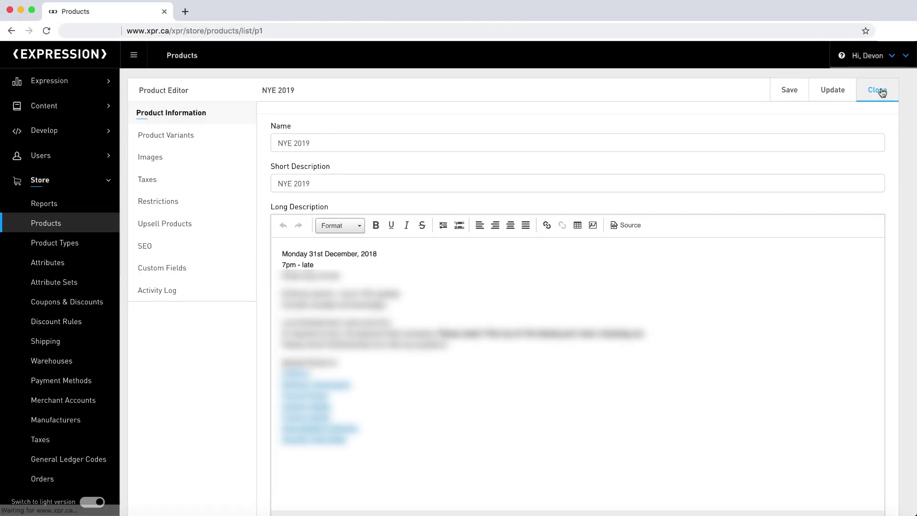
# Step: Run the Total Sales report for 2018-12-01 to 2018-12-31, daily, Paid orders only, limit 100
pyautogui.click(882, 93)
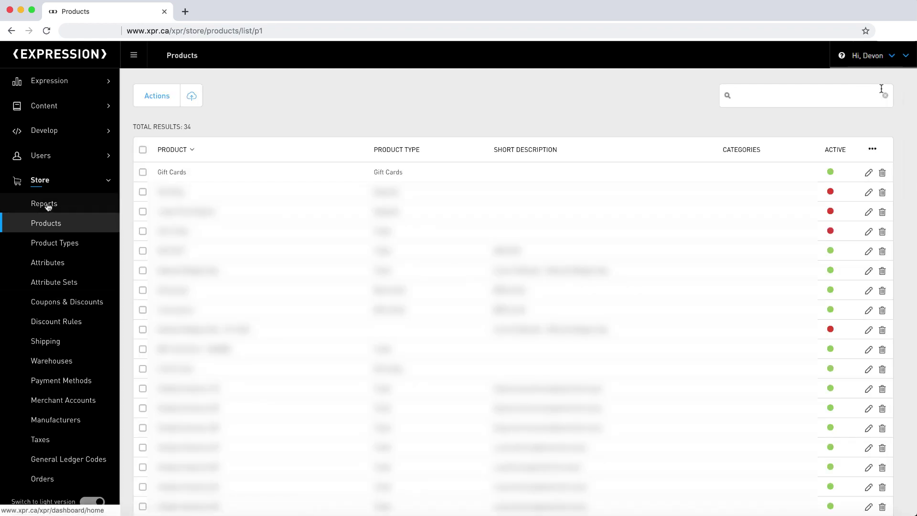
pyautogui.click(44, 203)
pyautogui.click(236, 146)
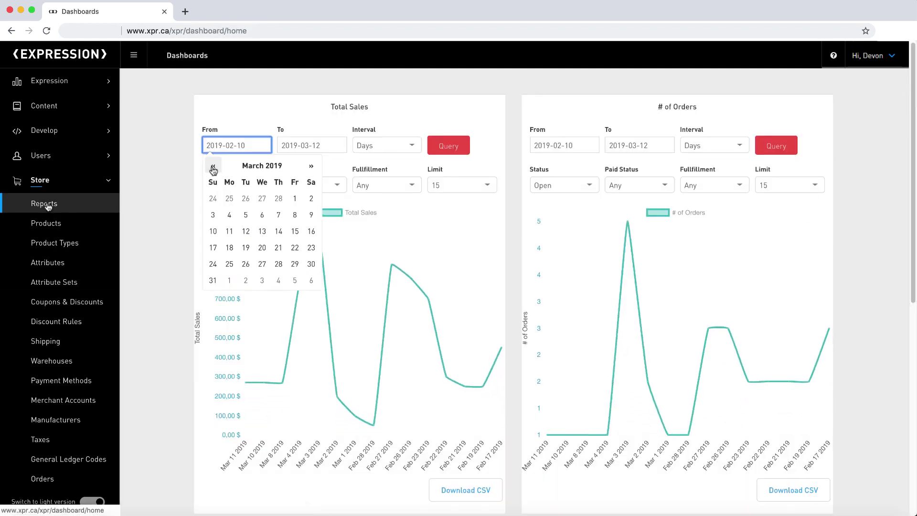
pyautogui.click(213, 167)
pyautogui.click(213, 167)
pyautogui.click(213, 167)
pyautogui.click(311, 199)
pyautogui.click(287, 166)
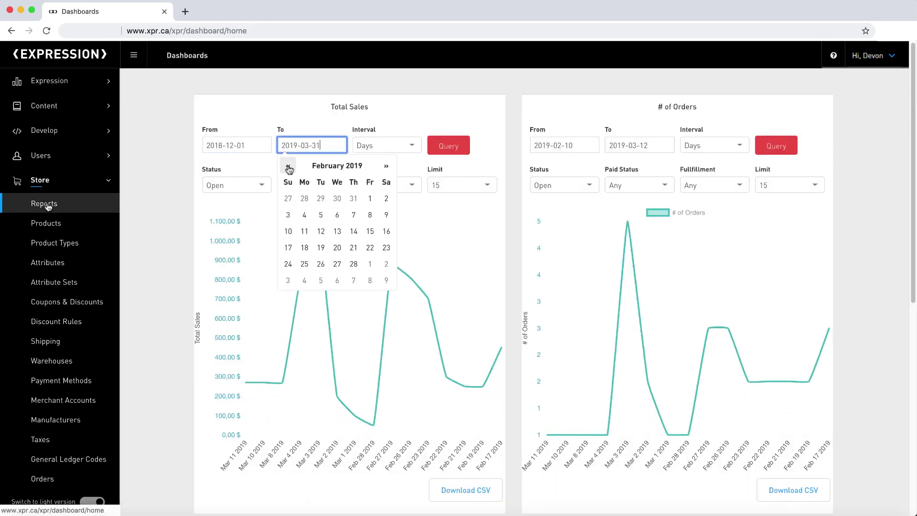
pyautogui.click(288, 167)
pyautogui.click(287, 167)
pyautogui.click(304, 280)
pyautogui.click(382, 145)
pyautogui.click(377, 145)
pyautogui.click(310, 184)
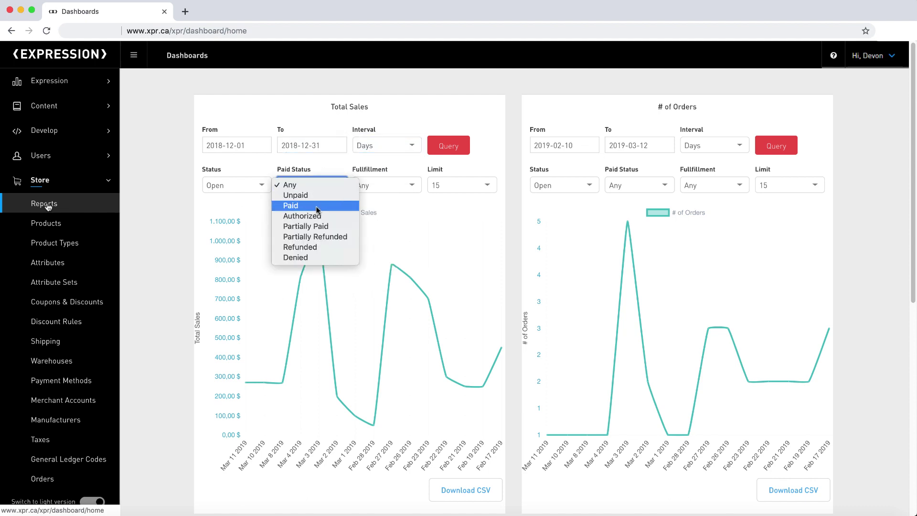
pyautogui.click(307, 204)
pyautogui.click(459, 187)
pyautogui.click(439, 226)
pyautogui.click(449, 146)
# Step: Run the # of Orders report for 2018-12-01 to 2018-12-31, daily, Paid orders only, limit 100
pyautogui.click(576, 146)
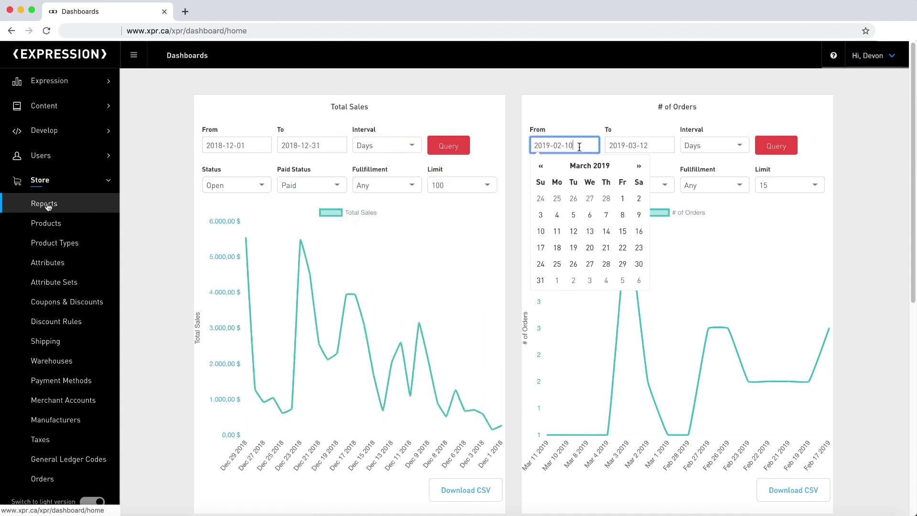
pyautogui.click(542, 166)
pyautogui.click(541, 166)
pyautogui.click(542, 166)
pyautogui.click(638, 198)
pyautogui.click(626, 145)
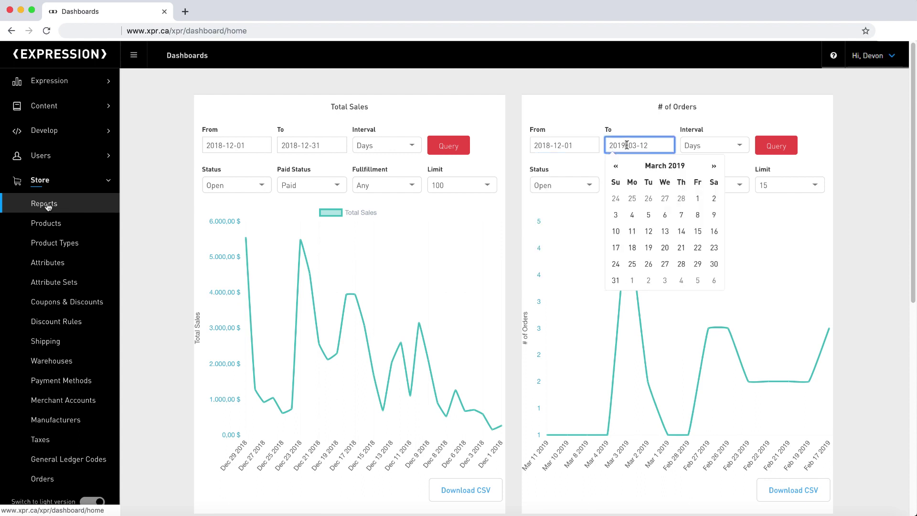
pyautogui.click(616, 166)
pyautogui.click(616, 166)
pyautogui.click(616, 166)
pyautogui.click(631, 280)
pyautogui.click(711, 146)
pyautogui.click(697, 144)
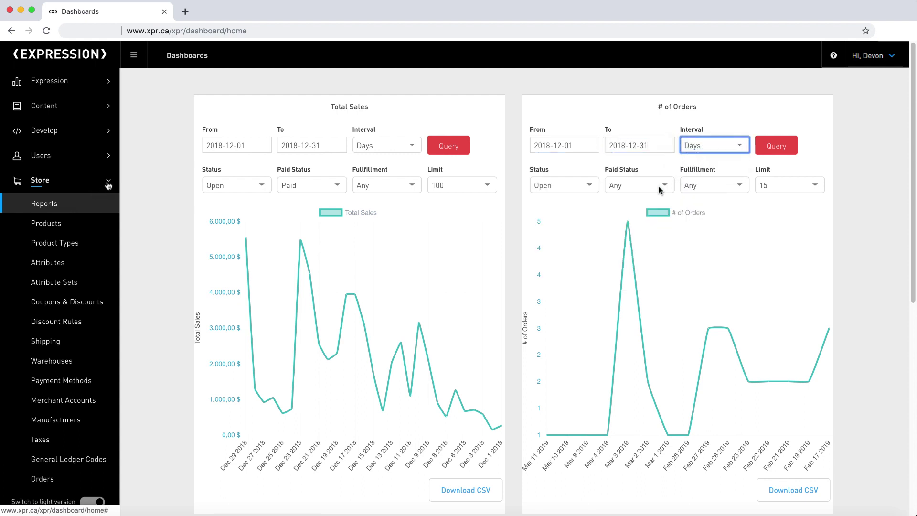
pyautogui.click(660, 187)
pyautogui.click(657, 206)
pyautogui.click(789, 185)
pyautogui.click(767, 225)
pyautogui.click(776, 146)
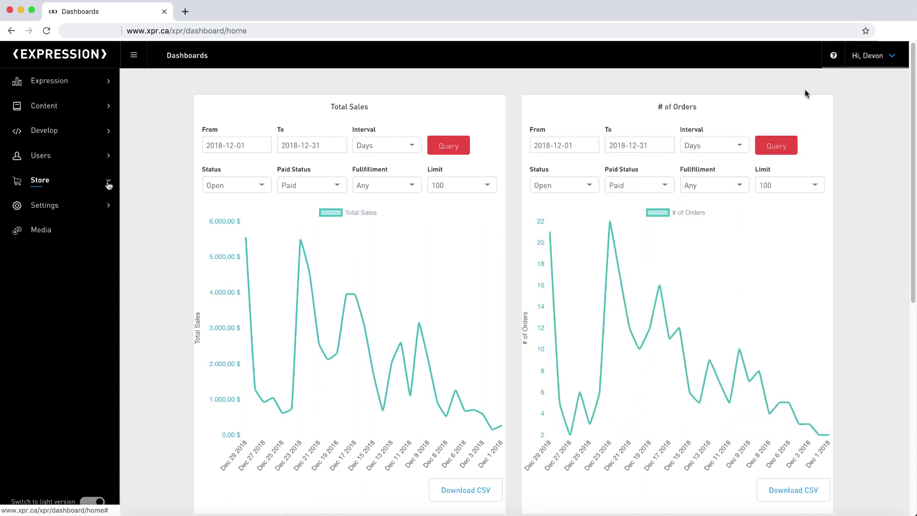
pyautogui.click(808, 497)
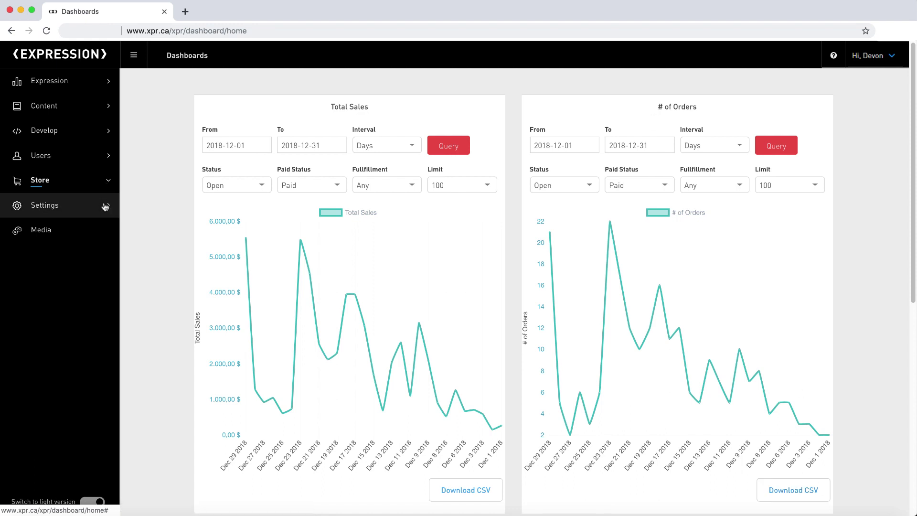
# Step: View Settings > Authentication Providers, then the Categories list
pyautogui.click(106, 205)
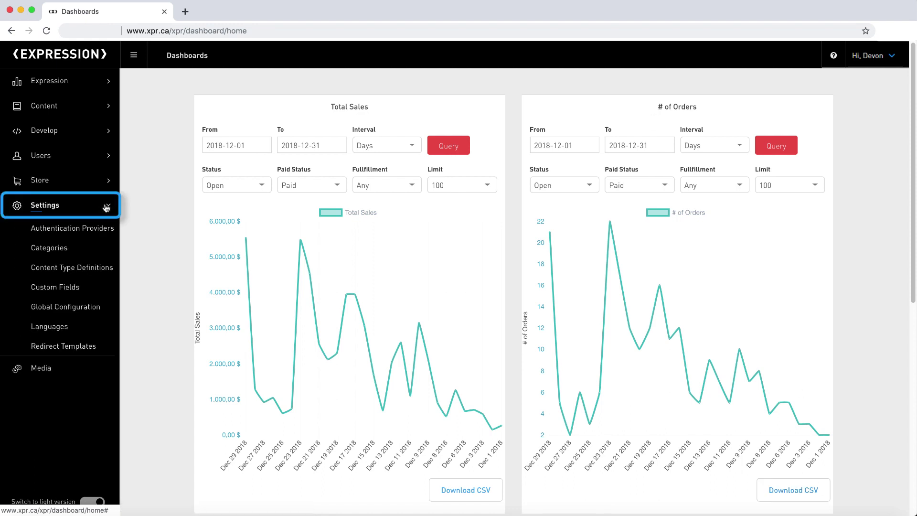
pyautogui.click(71, 228)
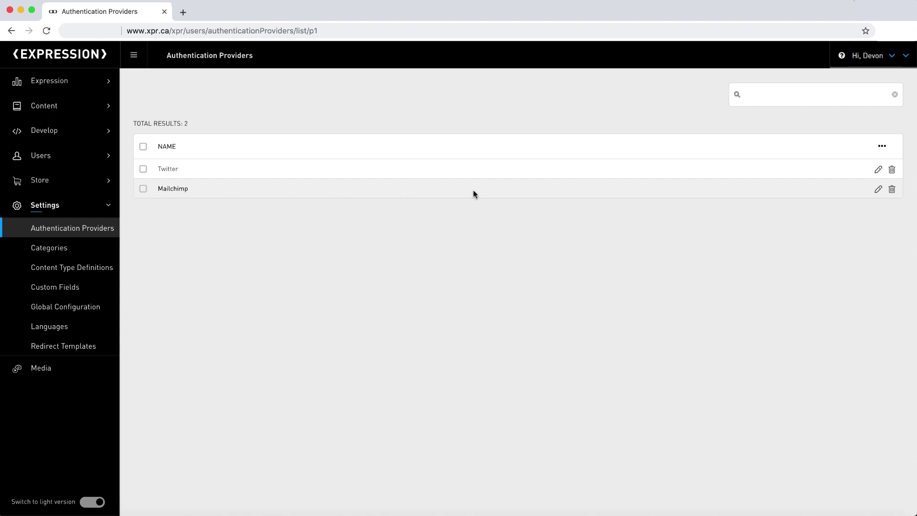
pyautogui.click(60, 252)
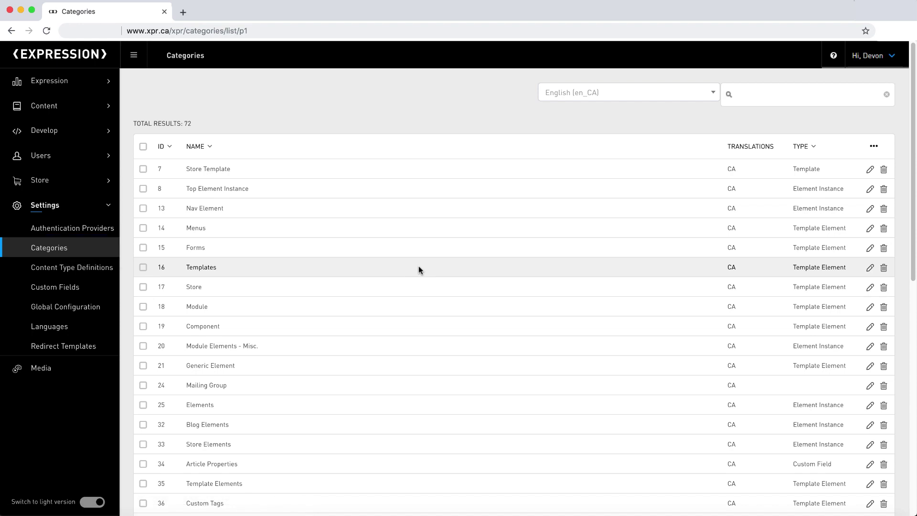
# Step: Open an empty new-category form via the ... menu and close it without saving
pyautogui.click(874, 148)
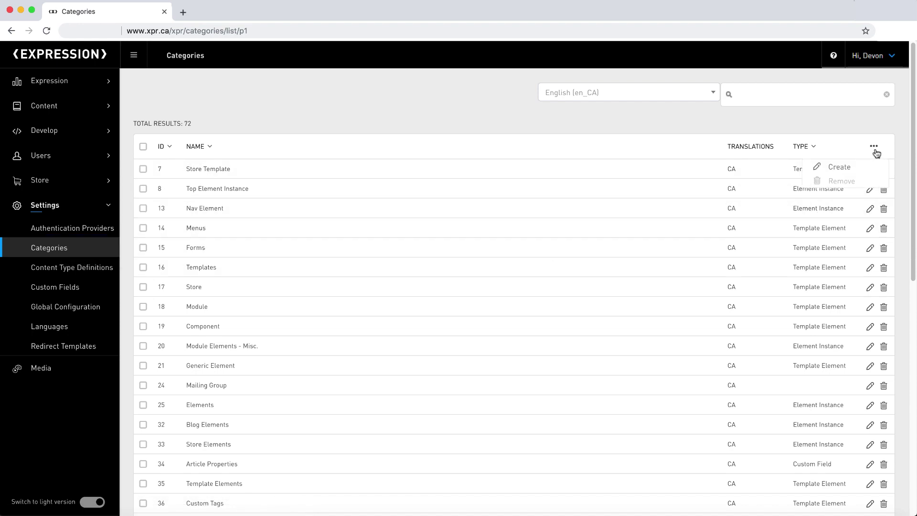
pyautogui.click(841, 167)
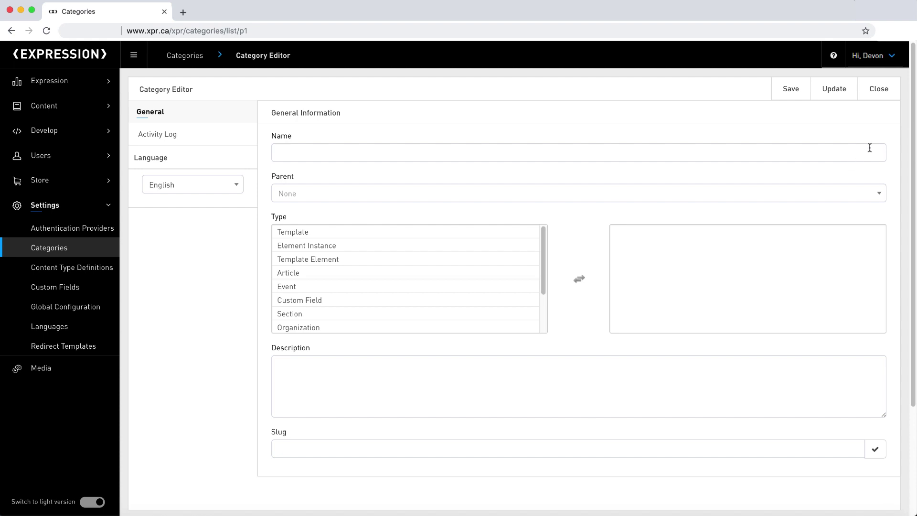
pyautogui.click(876, 95)
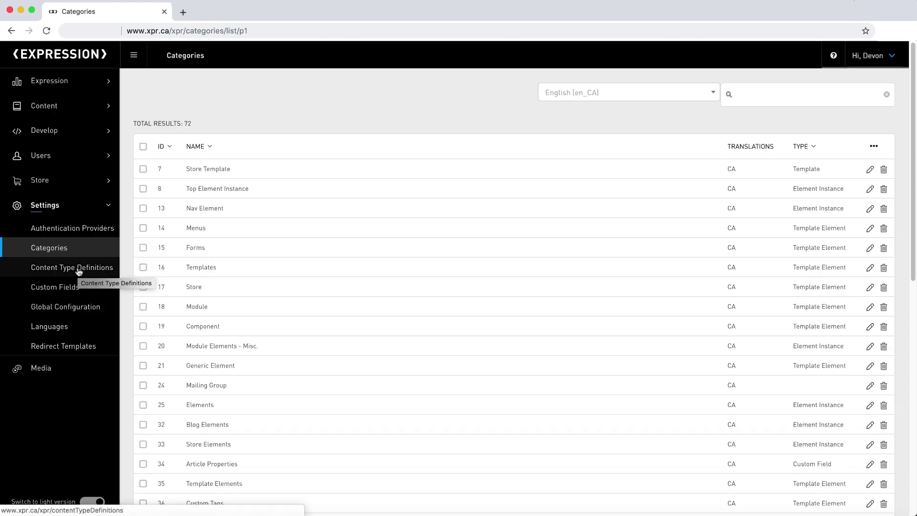
pyautogui.click(79, 271)
pyautogui.click(50, 289)
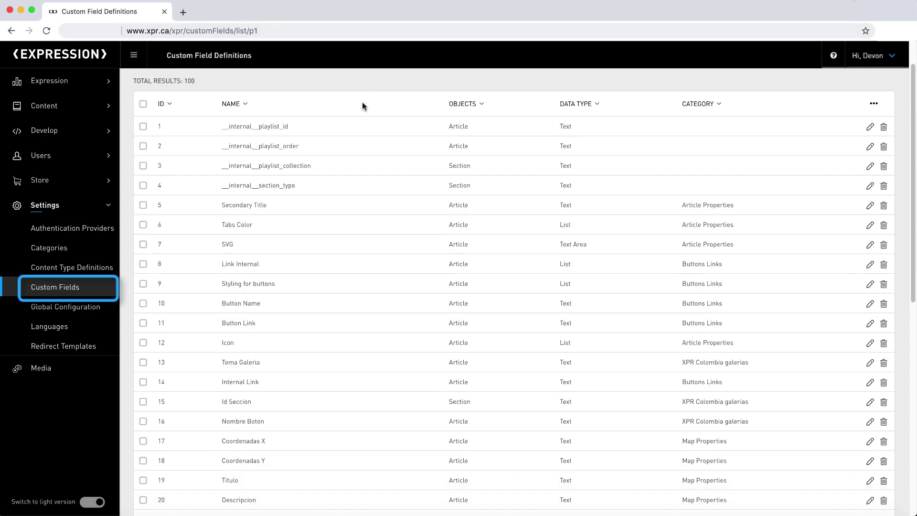
pyautogui.click(257, 204)
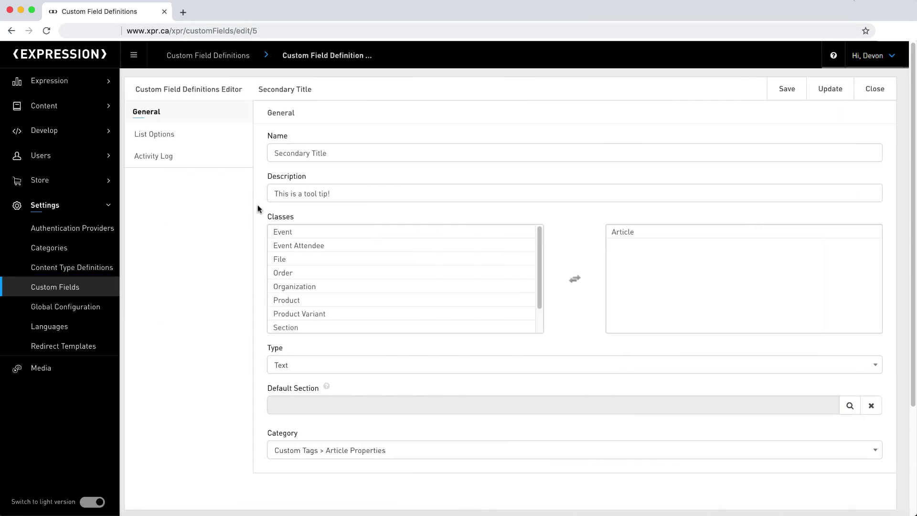
pyautogui.click(81, 106)
pyautogui.click(68, 131)
pyautogui.click(139, 423)
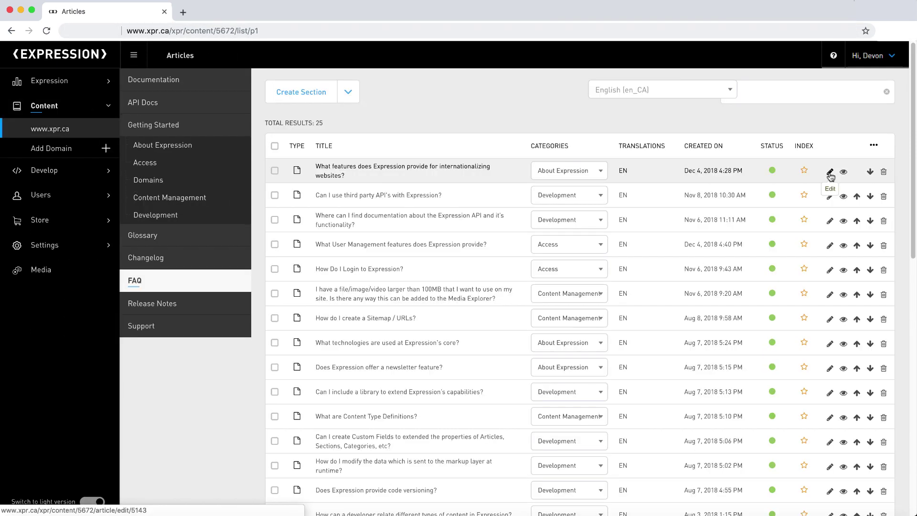
pyautogui.click(829, 175)
pyautogui.click(179, 223)
pyautogui.scroll(-10, 323, 144)
pyautogui.click(303, 153)
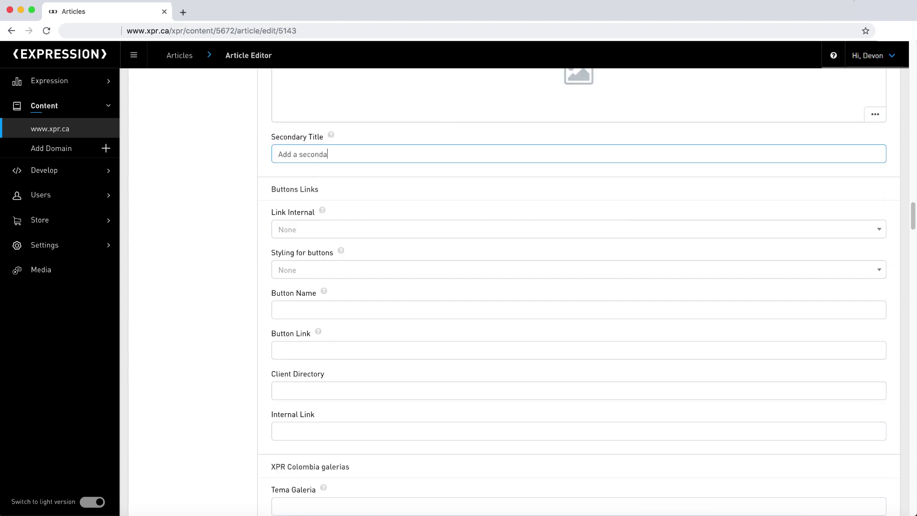
pyautogui.scroll(10, 573, 287)
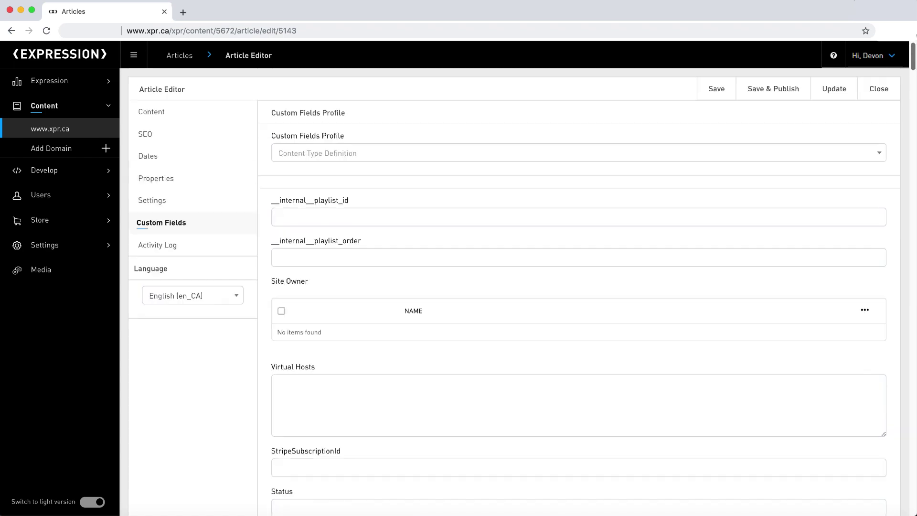
# Step: Set the article's Custom Fields Profile to FAQ, close it, and open Content Type Definitions
pyautogui.click(879, 156)
pyautogui.click(872, 171)
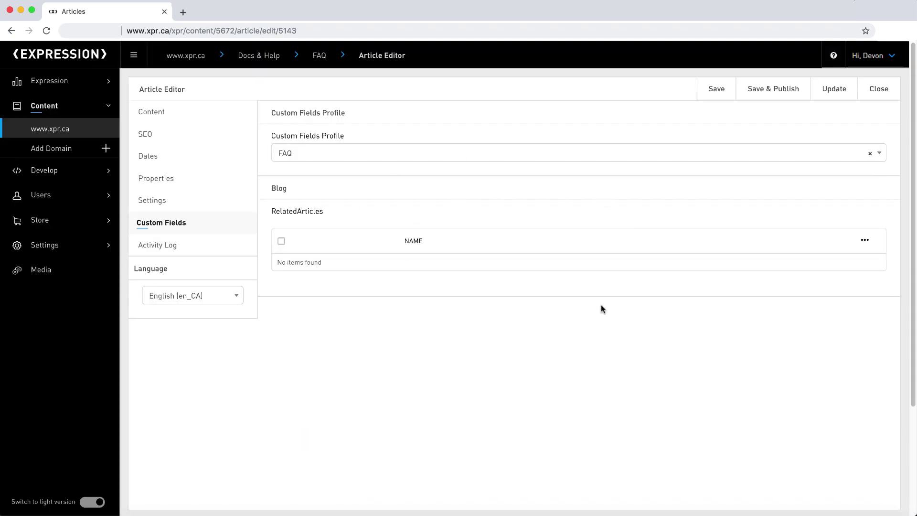
pyautogui.click(879, 89)
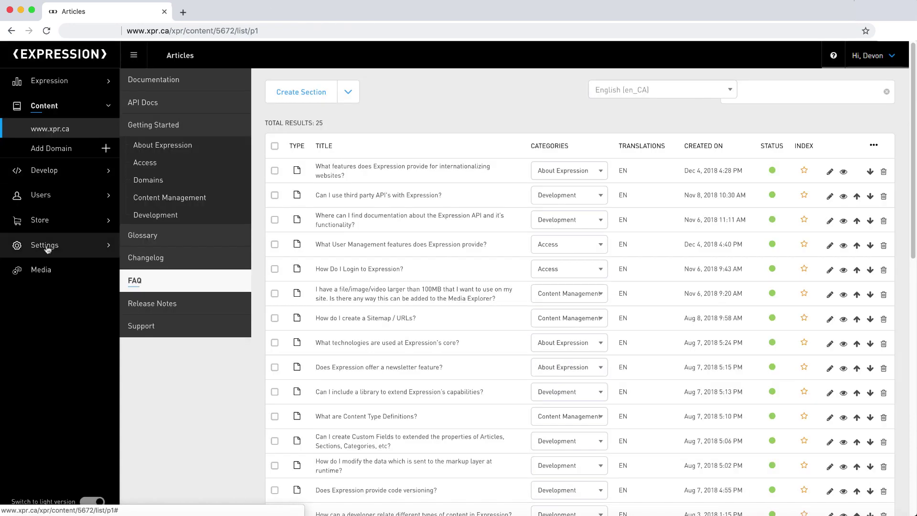
pyautogui.click(44, 244)
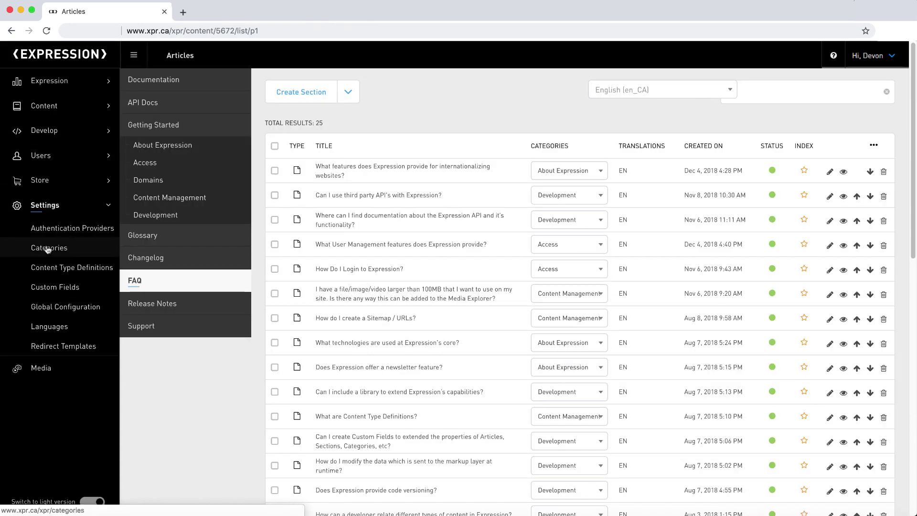
pyautogui.click(46, 268)
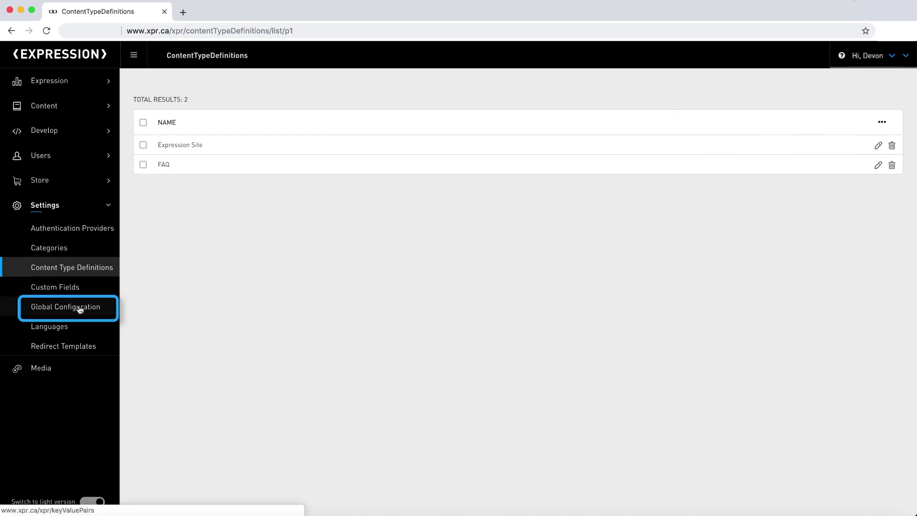
# Step: Review the Global Configuration key-value pairs and the site Languages list
pyautogui.click(80, 310)
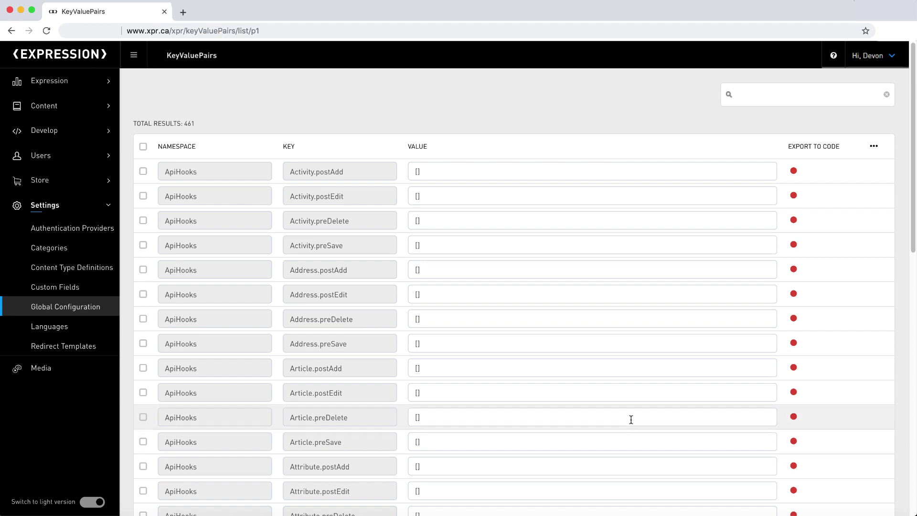
pyautogui.click(875, 149)
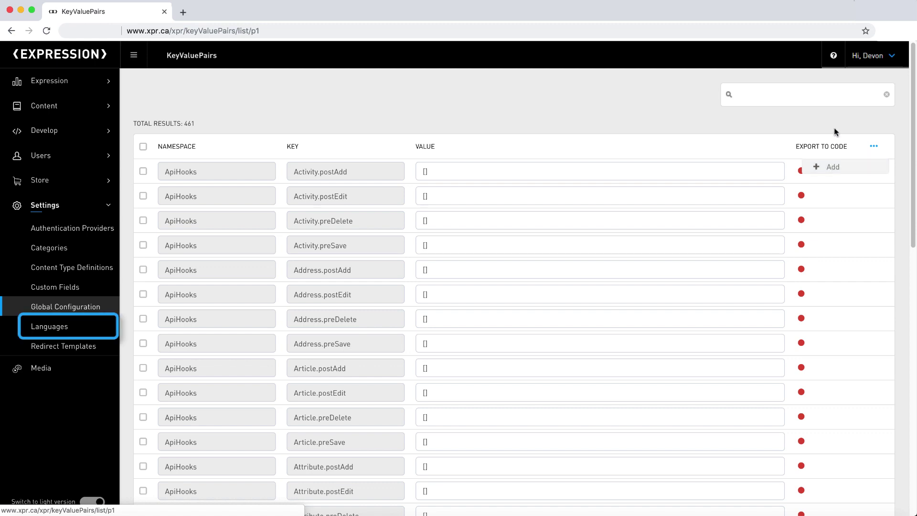
pyautogui.click(62, 327)
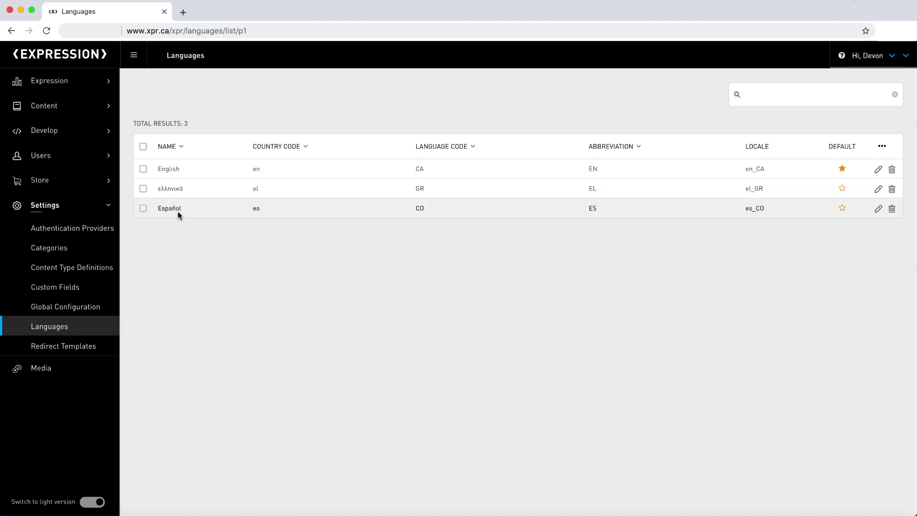
# Step: Inspect the /docs-and-help/ redirect template, close it unchanged, and collapse Settings
pyautogui.click(72, 346)
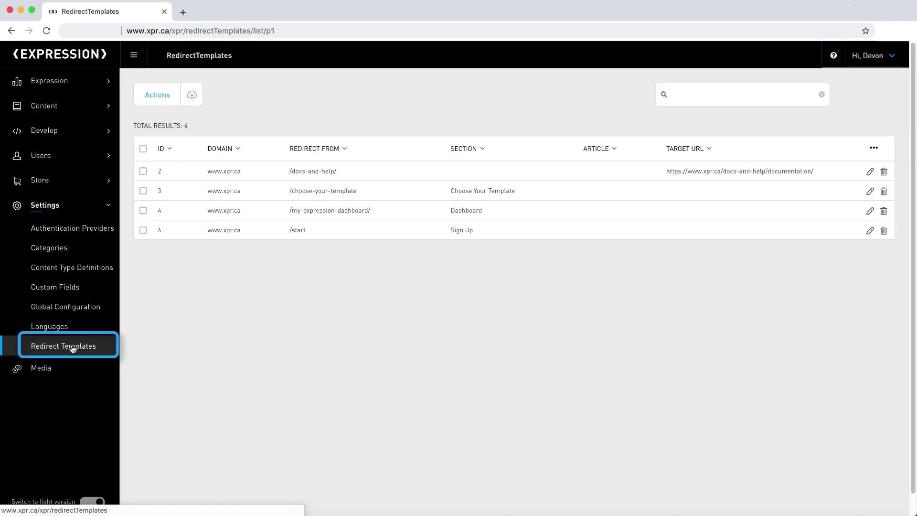
pyautogui.click(325, 172)
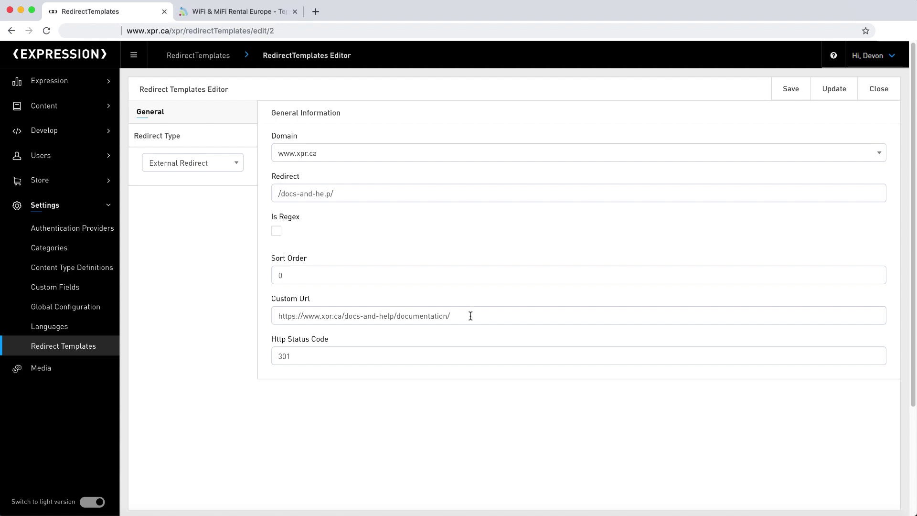
pyautogui.click(878, 89)
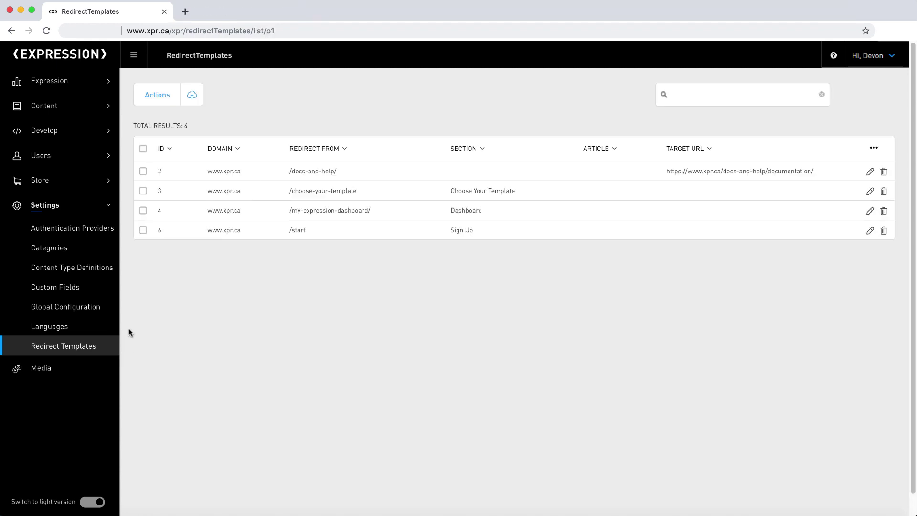
pyautogui.click(111, 208)
# Step: Search the Media Explorer for 'movi' and open MovingArticle-Content01.jpg at its media URL
pyautogui.click(52, 231)
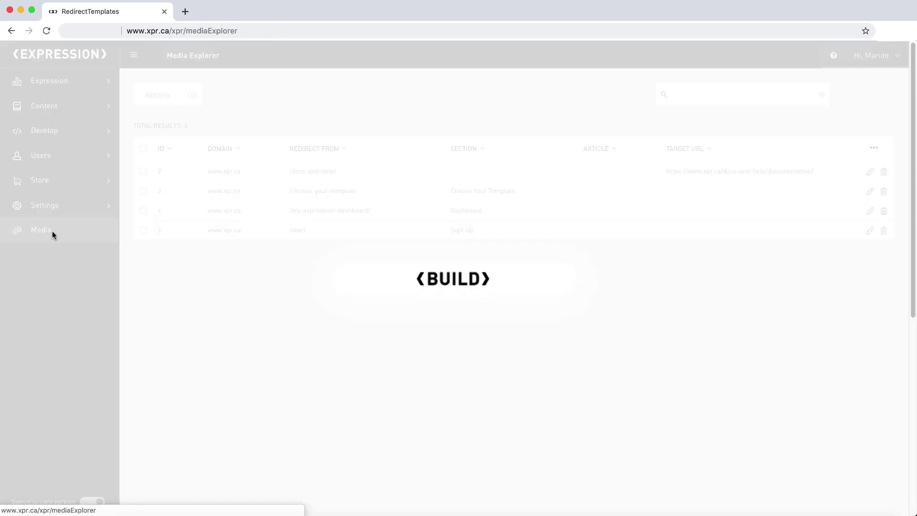
pyautogui.scroll(-6, 916, 228)
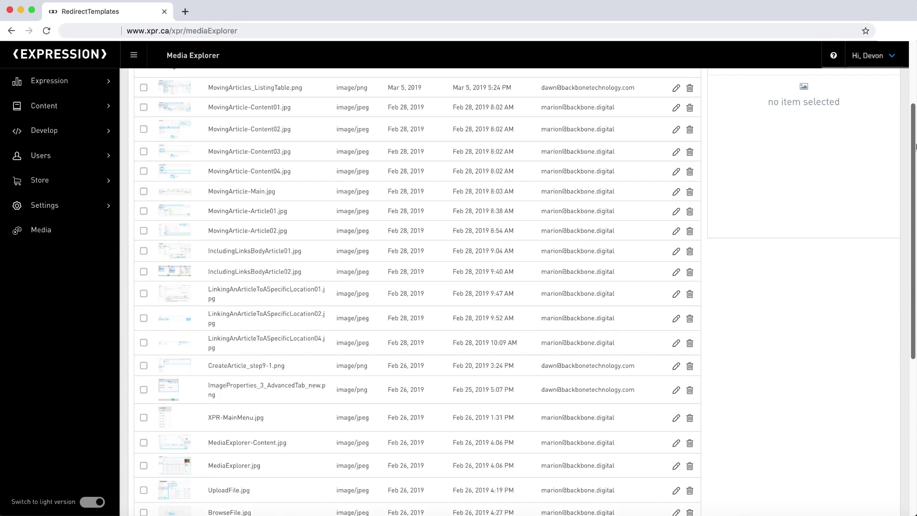
pyautogui.scroll(6, 916, 228)
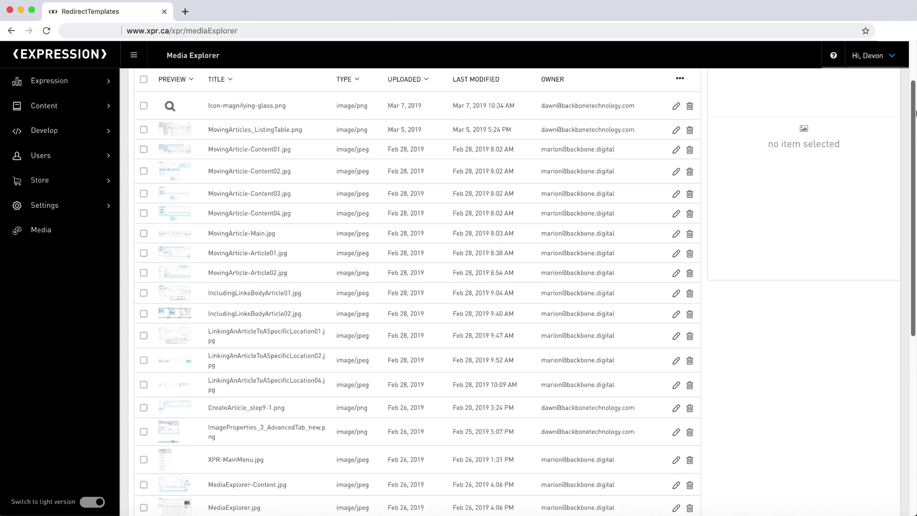
pyautogui.click(620, 95)
pyautogui.write('moving')
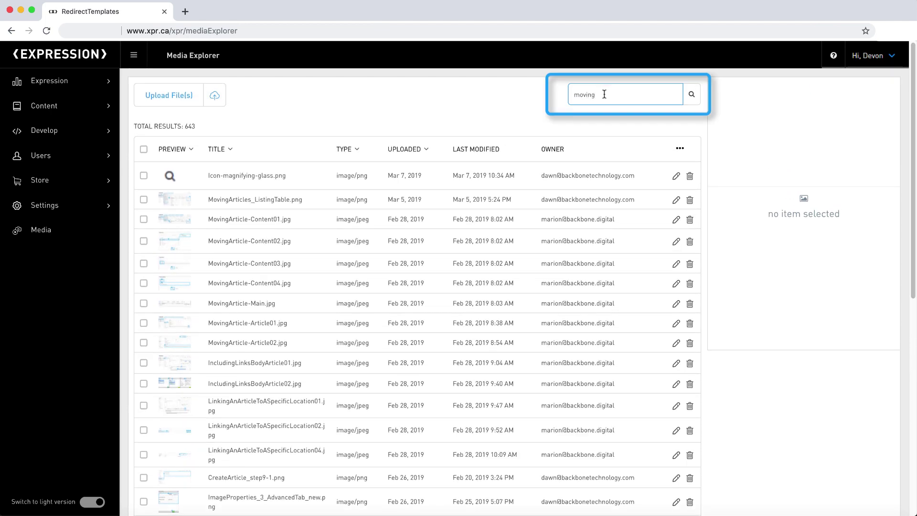
pyautogui.click(691, 94)
pyautogui.click(271, 192)
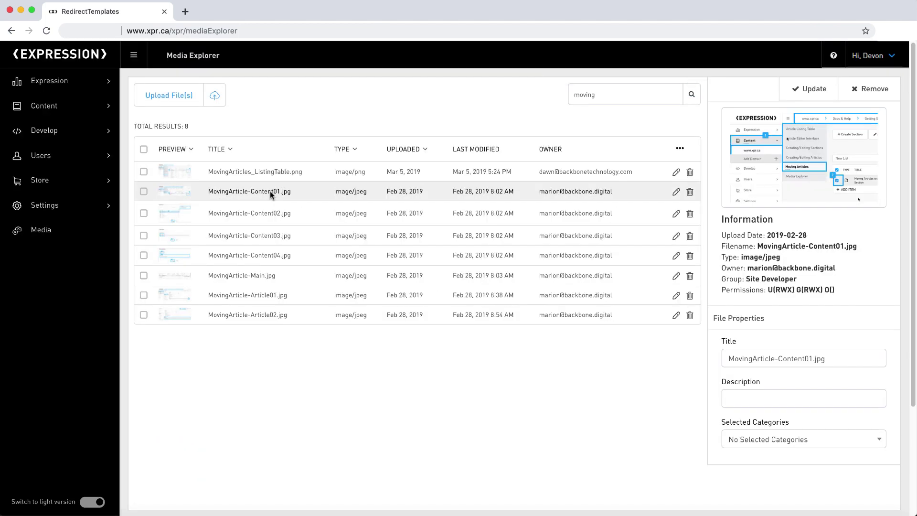
pyautogui.moveTo(847, 358); pyautogui.dragTo(716, 360)
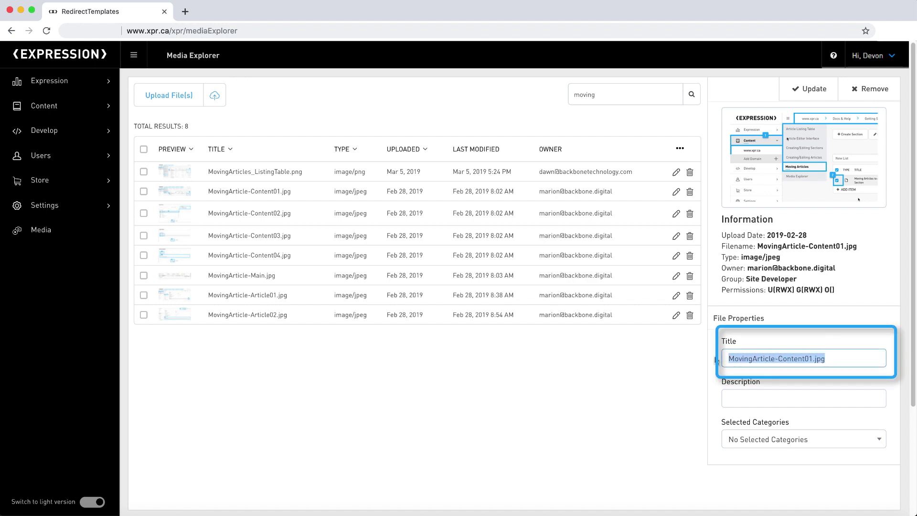
pyautogui.click(279, 30)
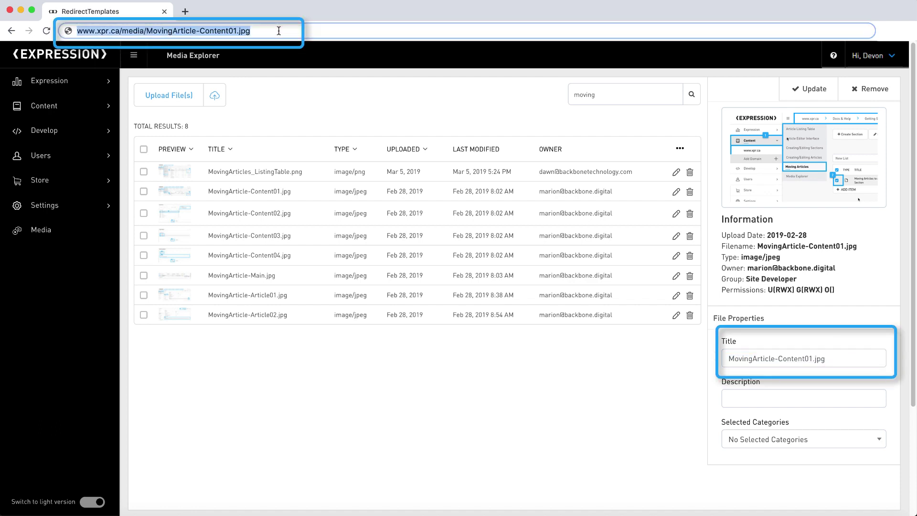
pyautogui.press('Return')
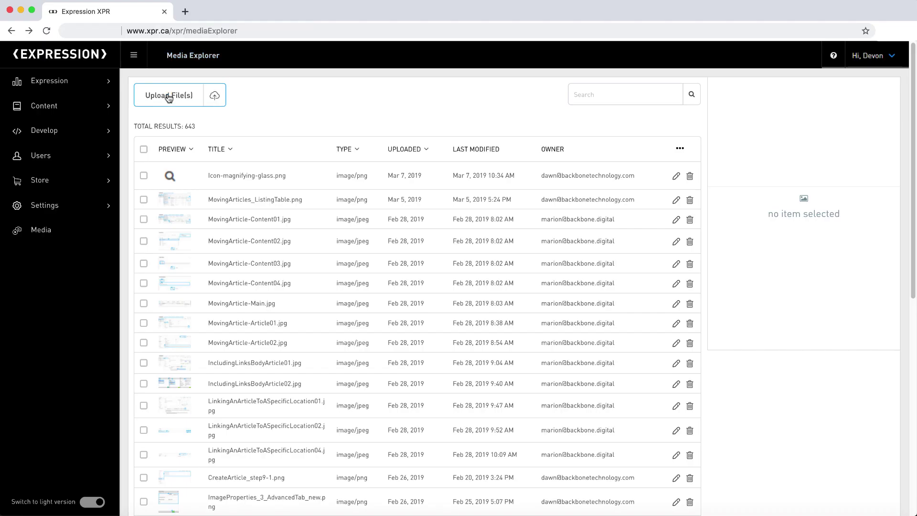
# Step: Upload four travel blog images through Upload File(s) > Browse Files
pyautogui.click(164, 93)
pyautogui.click(427, 232)
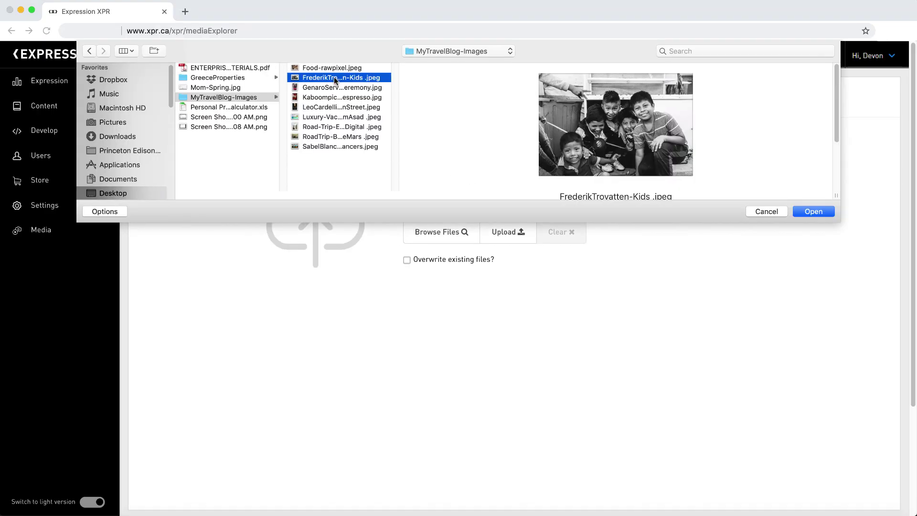
pyautogui.keyDown('shift'); pyautogui.click(341, 107); pyautogui.keyUp('shift')
pyautogui.click(813, 212)
pyautogui.click(501, 168)
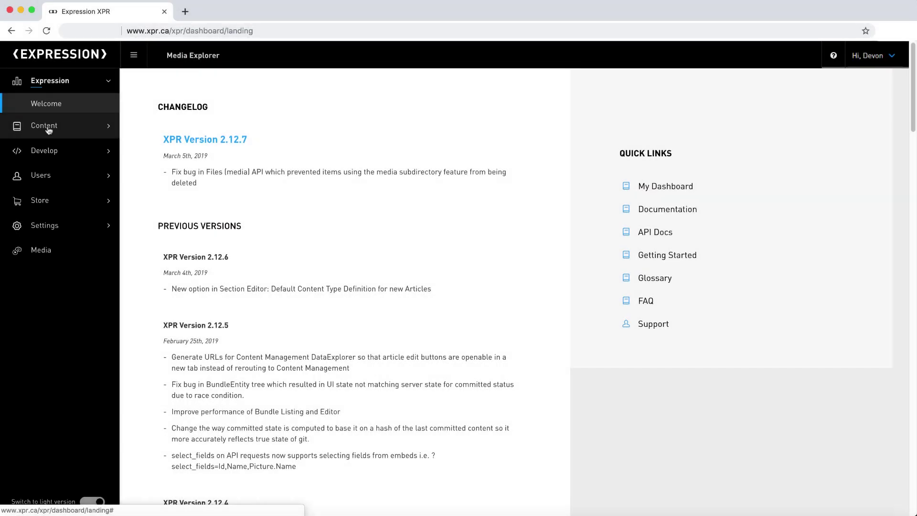
# Step: Expand Content, Develop, Users, Store and Settings in turn, then reopen the Media Explorer
pyautogui.click(48, 127)
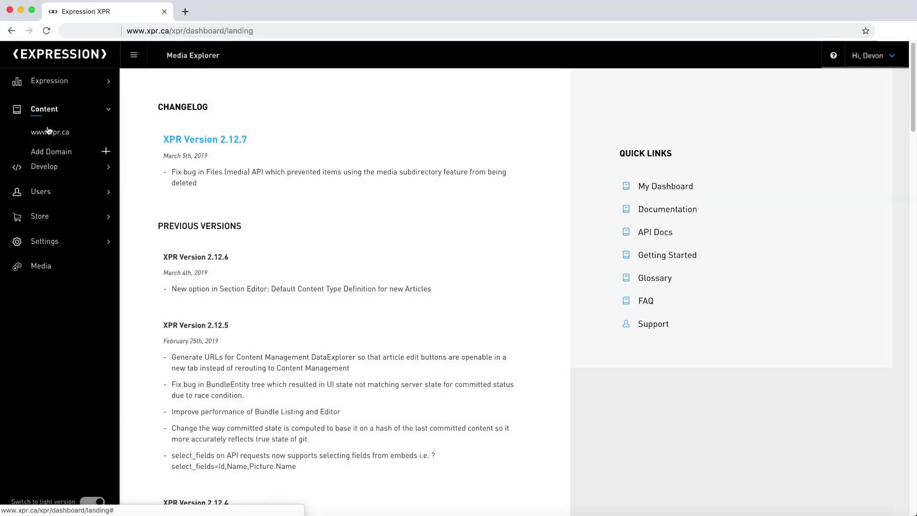
pyautogui.click(44, 172)
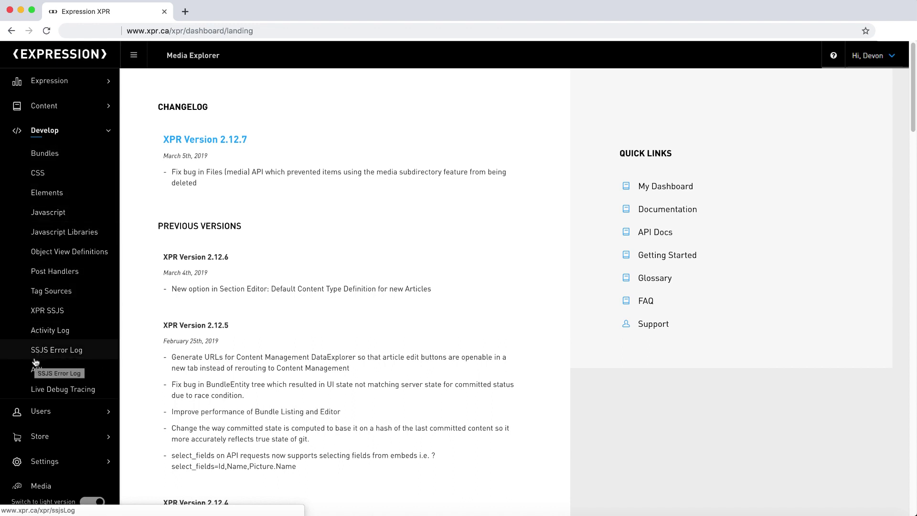
pyautogui.click(39, 412)
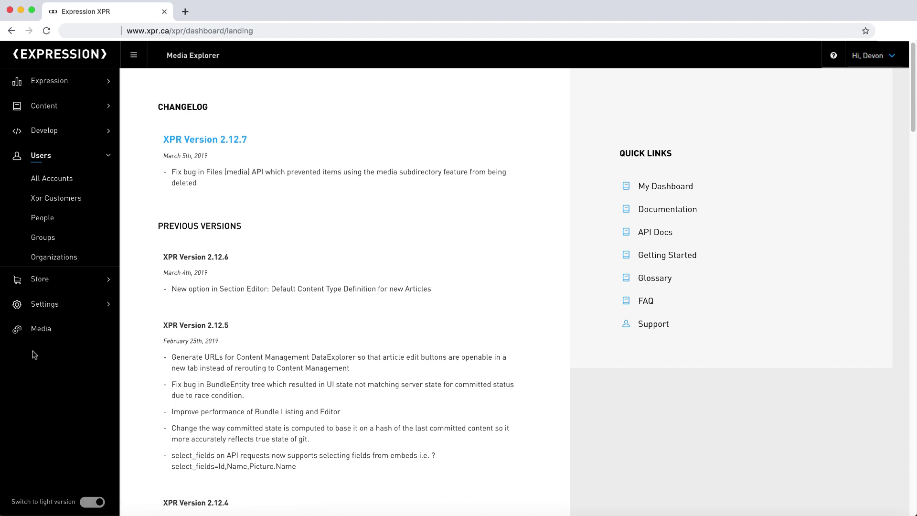
pyautogui.click(38, 279)
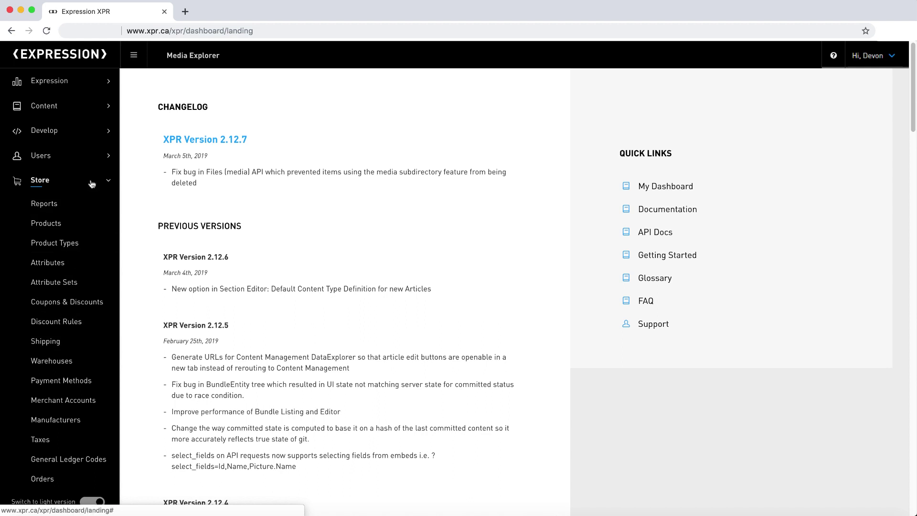
pyautogui.click(109, 184)
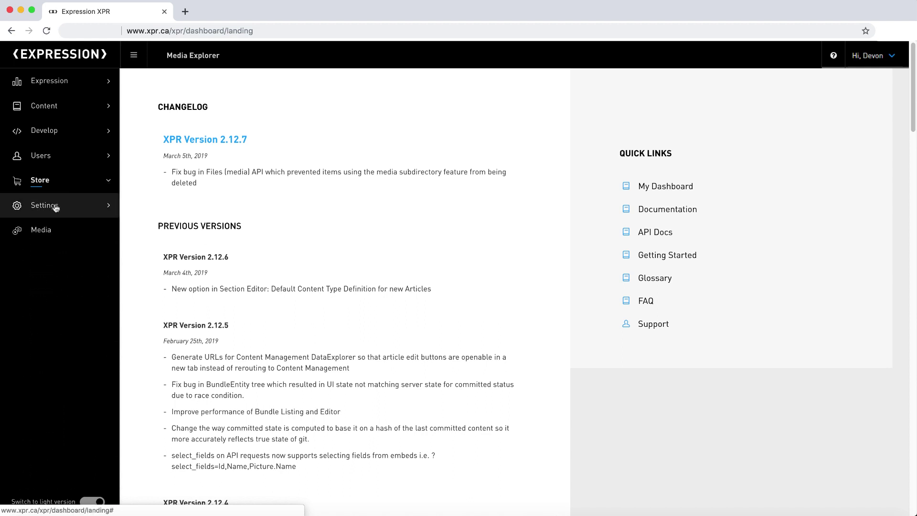
pyautogui.click(55, 206)
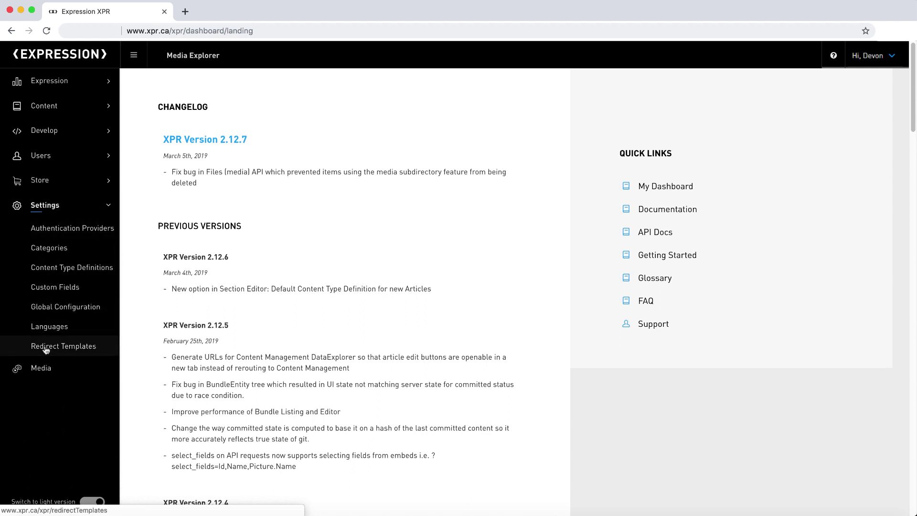
pyautogui.click(45, 370)
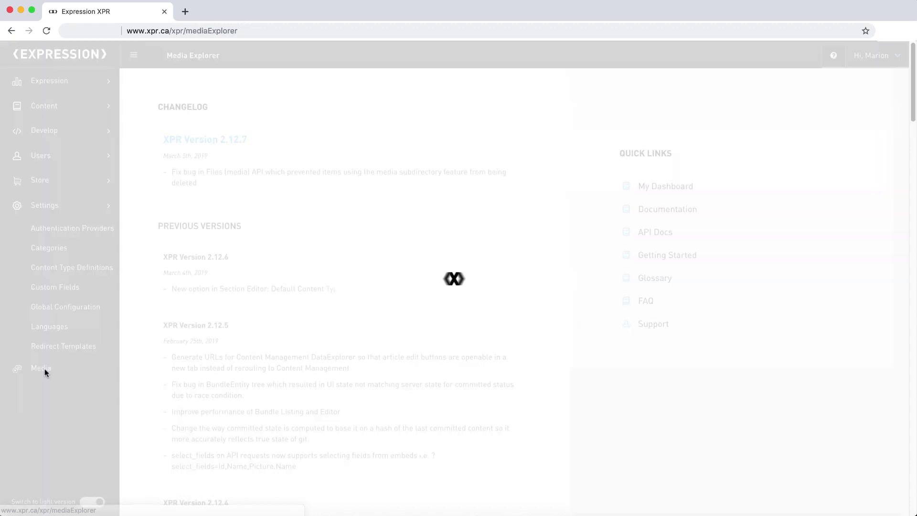